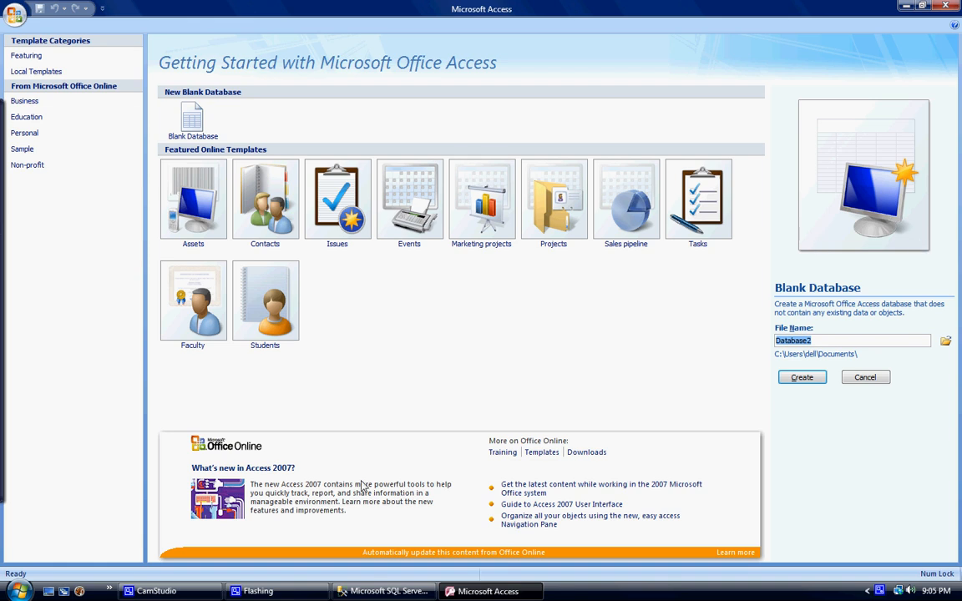
- Switch to SQL Server Management Studio Express and connect to the SQLEXPRESS server as clientserver, entering the login password
{"action": "left_click", "coordinate": [406, 593]}
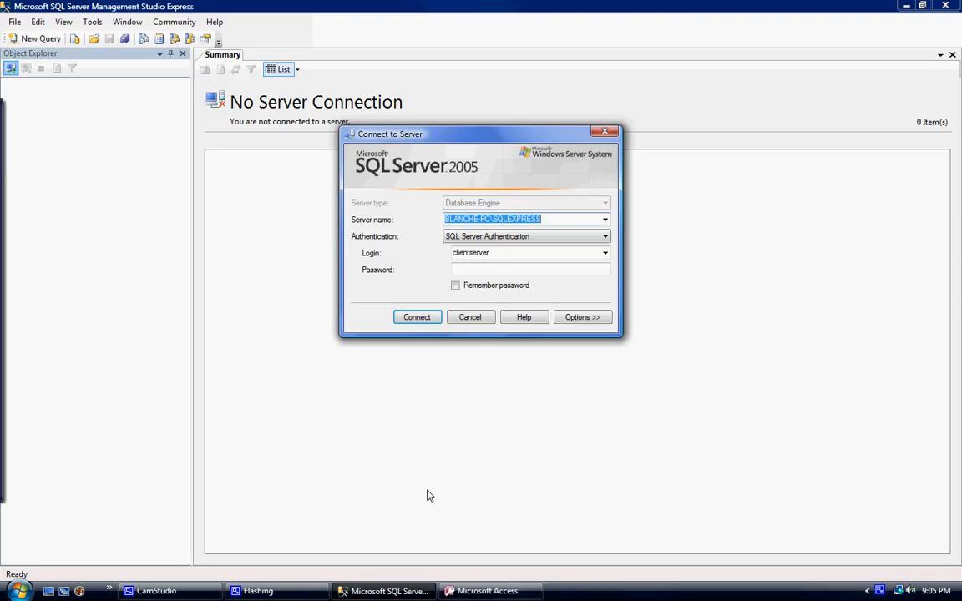
{"action": "left_click", "coordinate": [533, 269]}
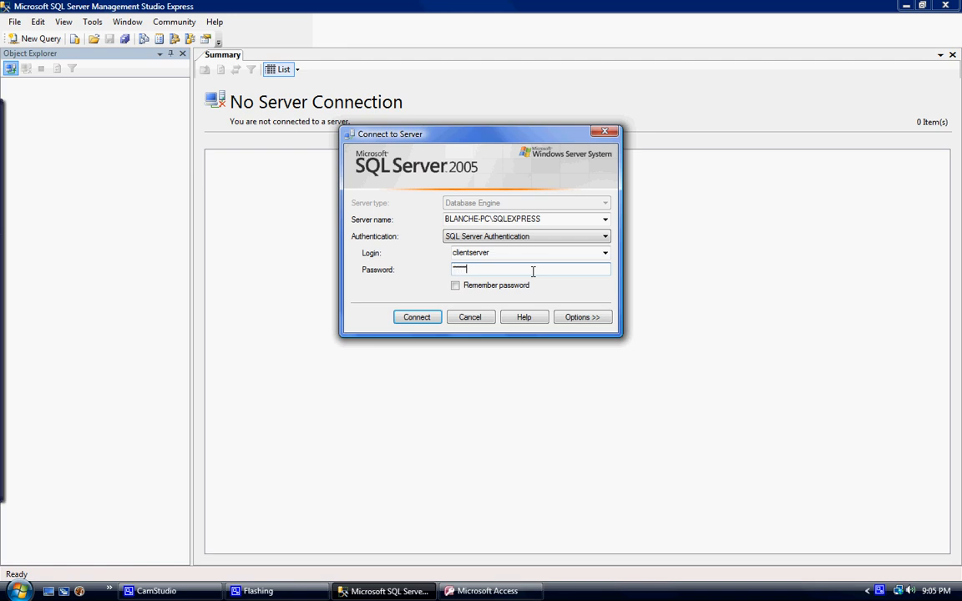
{"action": "key", "text": "Return"}
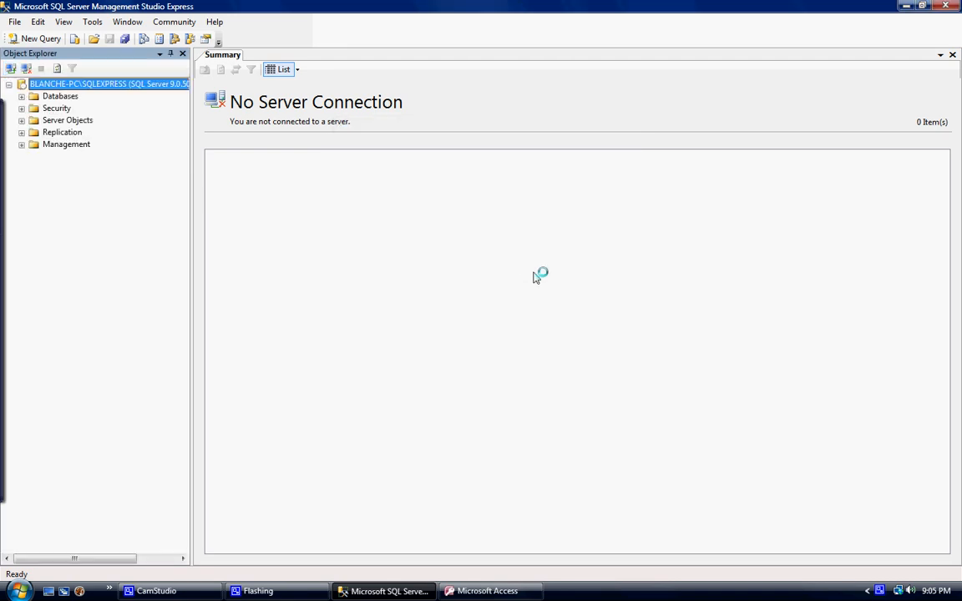
- Open the dbo.student table of the access7 database and look through its fee_cost values
{"action": "left_click", "coordinate": [22, 96]}
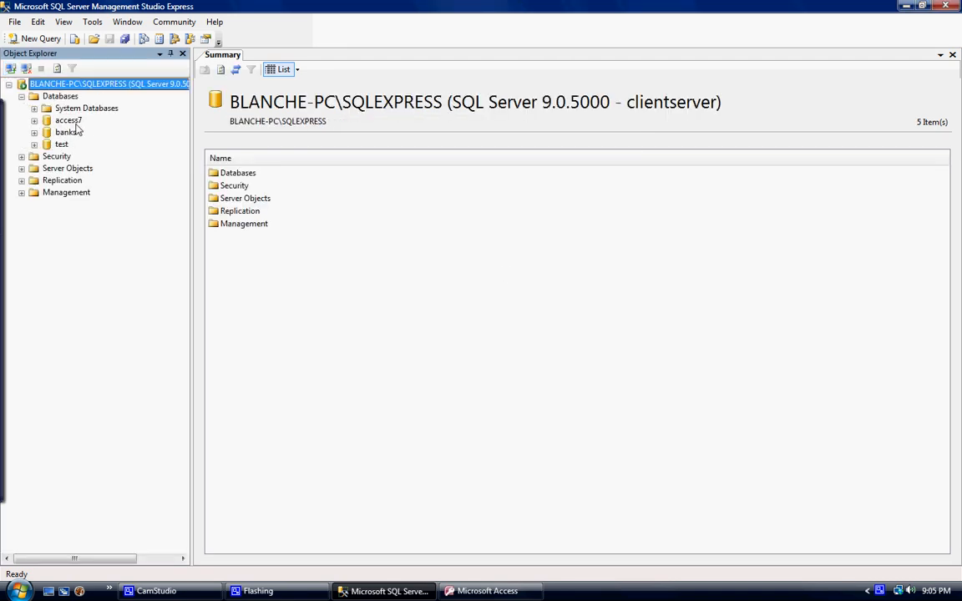
{"action": "left_click", "coordinate": [34, 120]}
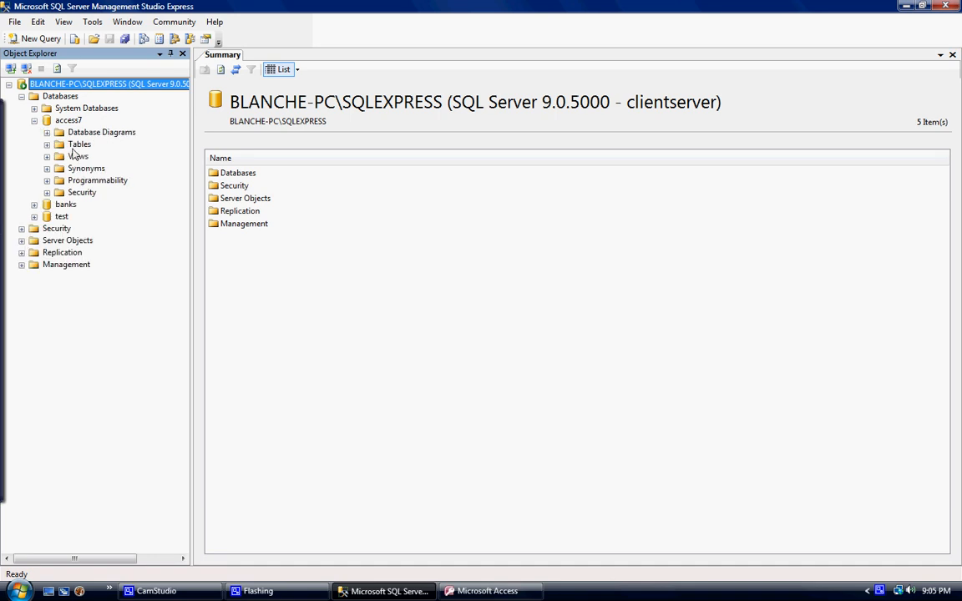
{"action": "left_click", "coordinate": [47, 144]}
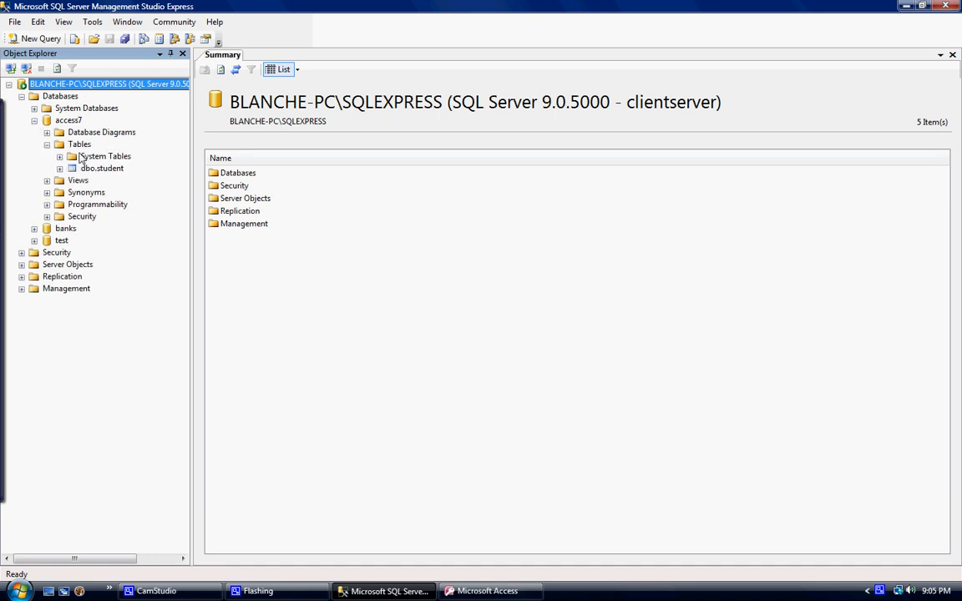
{"action": "right_click", "coordinate": [119, 172]}
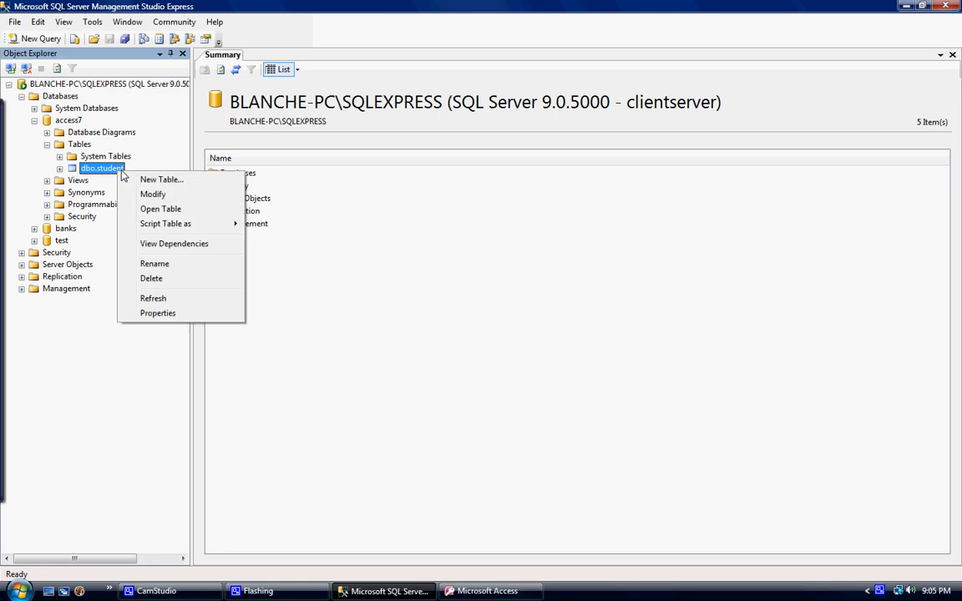
{"action": "left_click", "coordinate": [171, 209]}
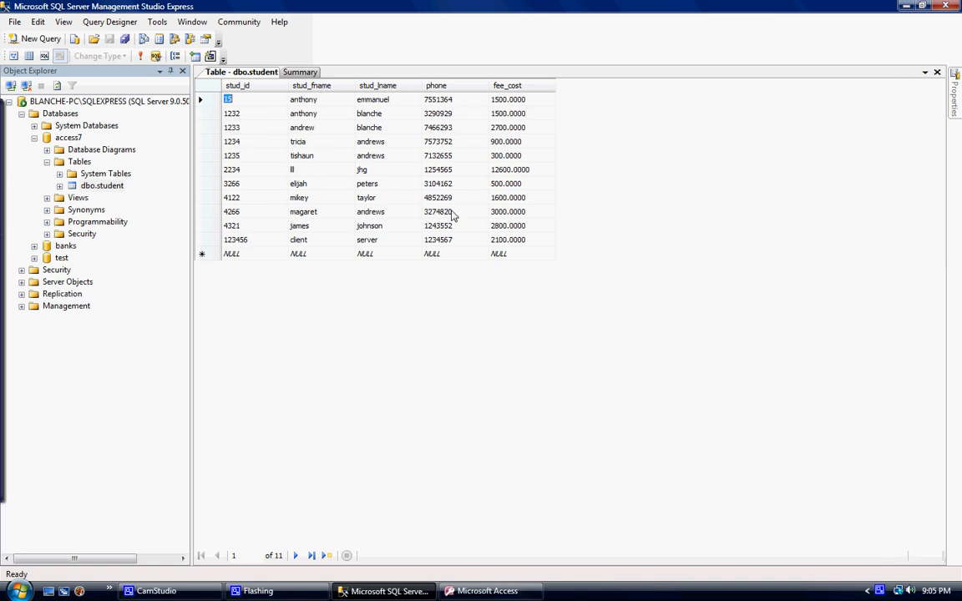
{"action": "left_click", "coordinate": [518, 102]}
{"action": "key", "text": "Down"}
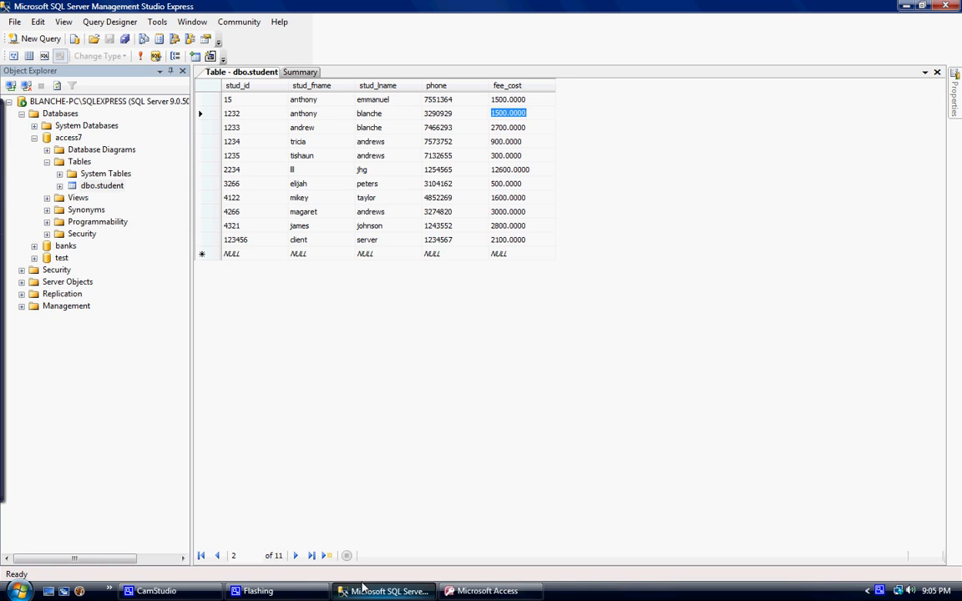
{"action": "left_click", "coordinate": [487, 591]}
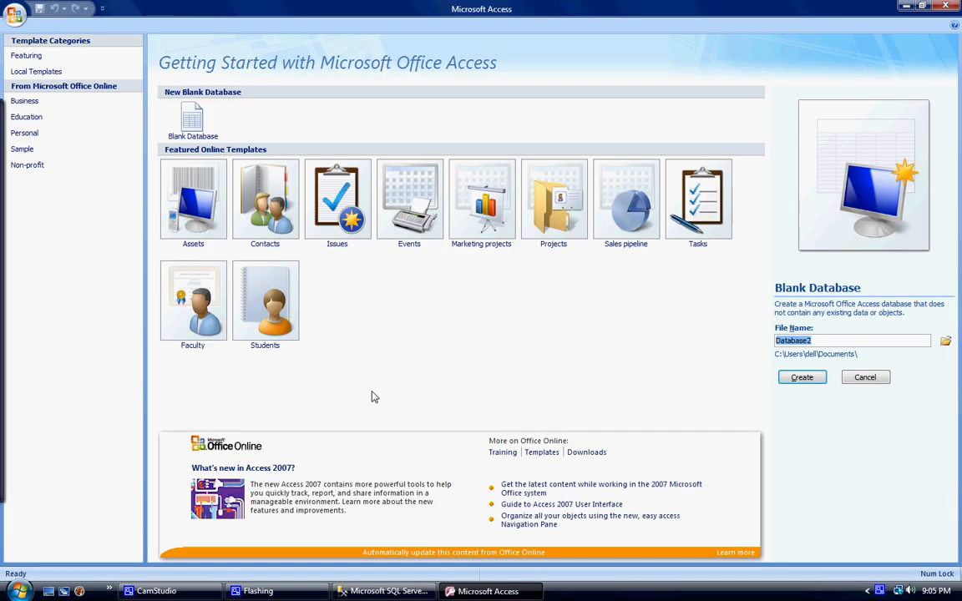
{"action": "left_click", "coordinate": [387, 591]}
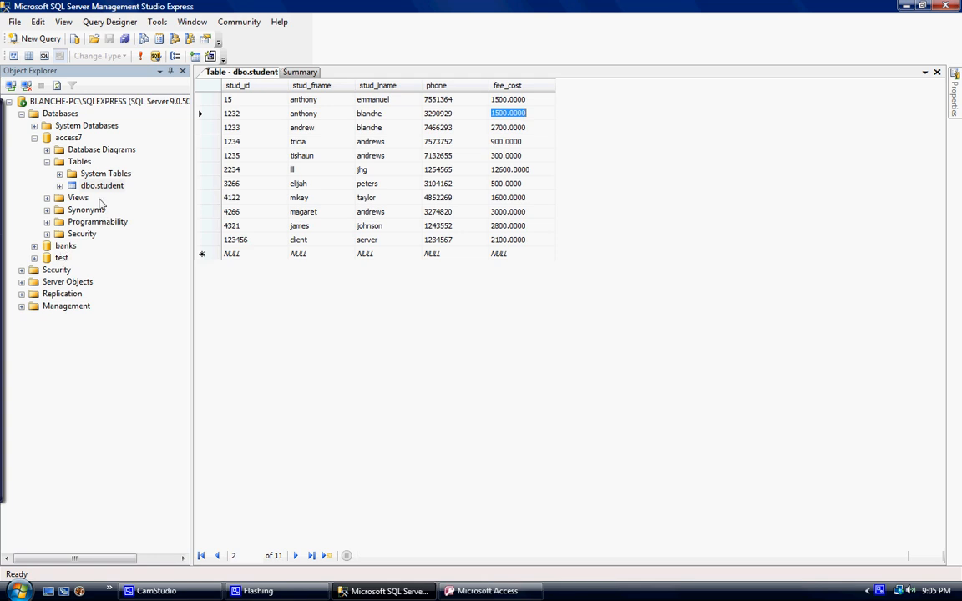
- Start a new server login named clientserver2 with SQL Server authentication, entering and confirming its password
{"action": "left_click", "coordinate": [21, 269]}
{"action": "right_click", "coordinate": [64, 286]}
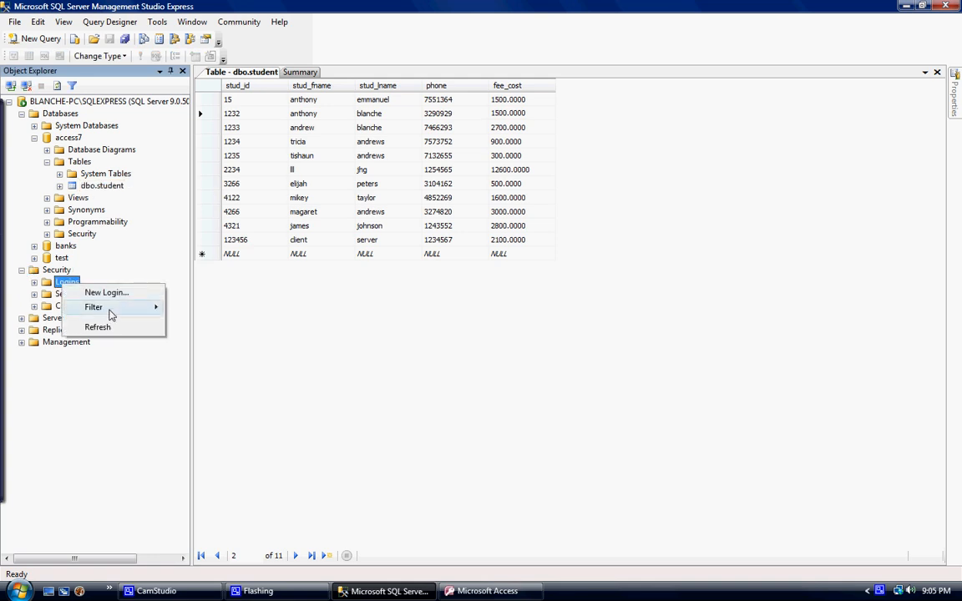
{"action": "left_click", "coordinate": [106, 293]}
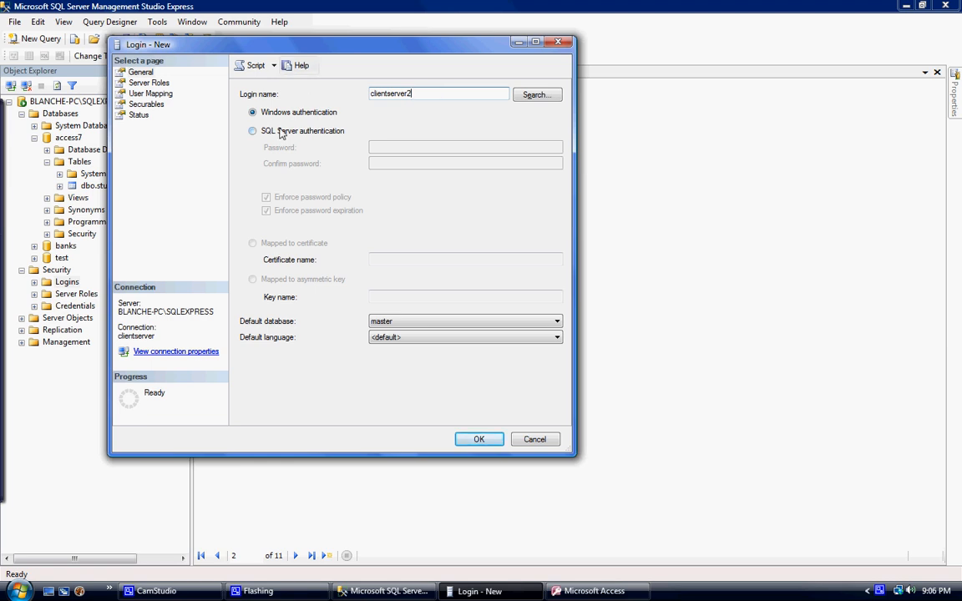
{"action": "left_click", "coordinate": [252, 132]}
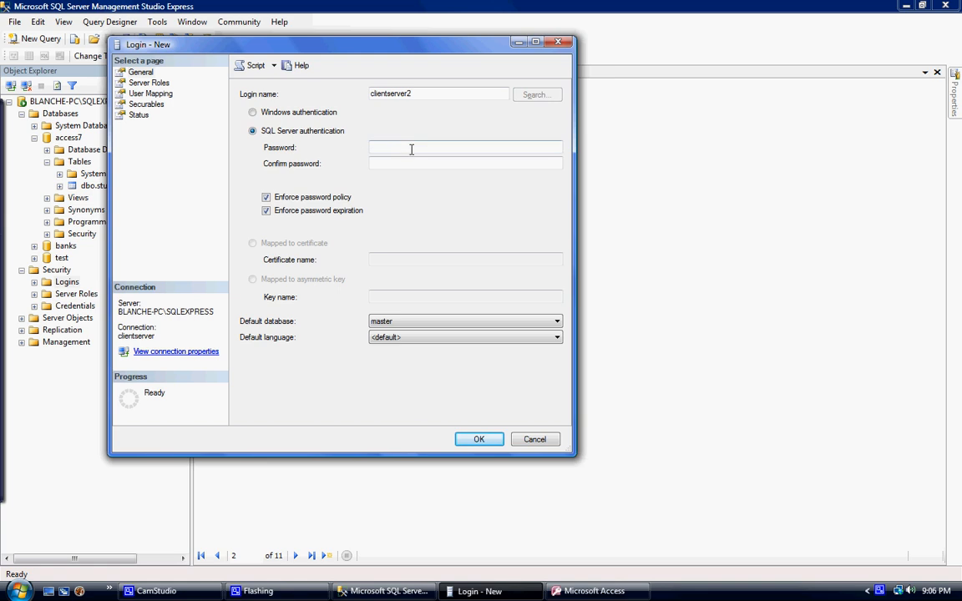
{"action": "left_click", "coordinate": [331, 116]}
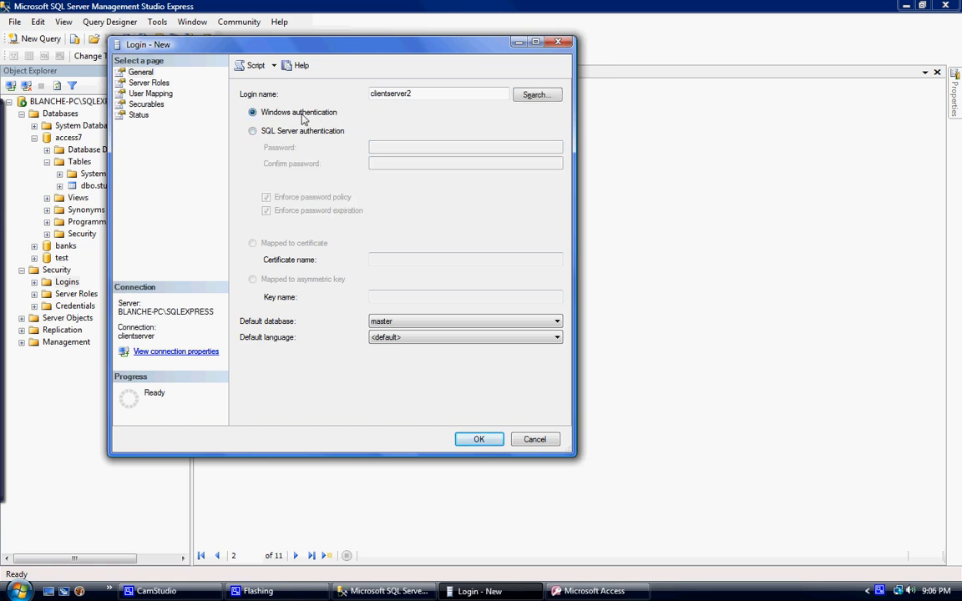
{"action": "left_click", "coordinate": [252, 130]}
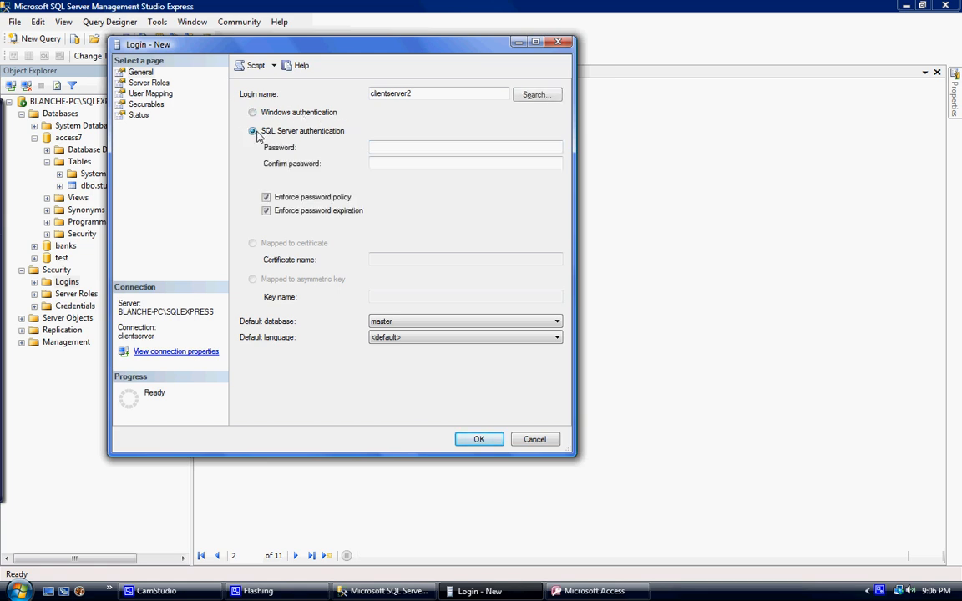
{"action": "left_click", "coordinate": [475, 150]}
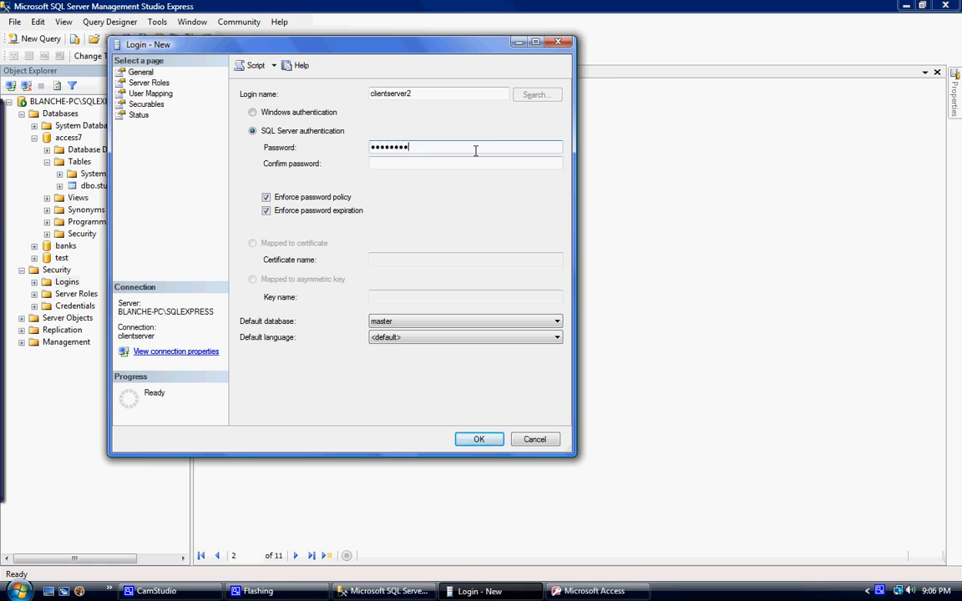
{"action": "key", "text": "Tab"}
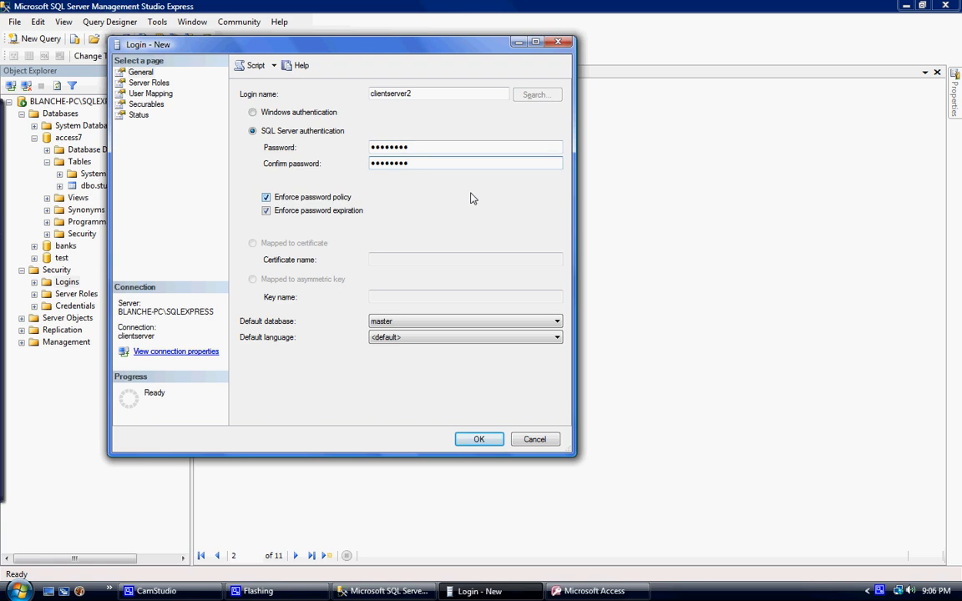
- Turn off password policy enforcement for the new login and make access7 its default and mapped database
{"action": "left_click", "coordinate": [266, 198]}
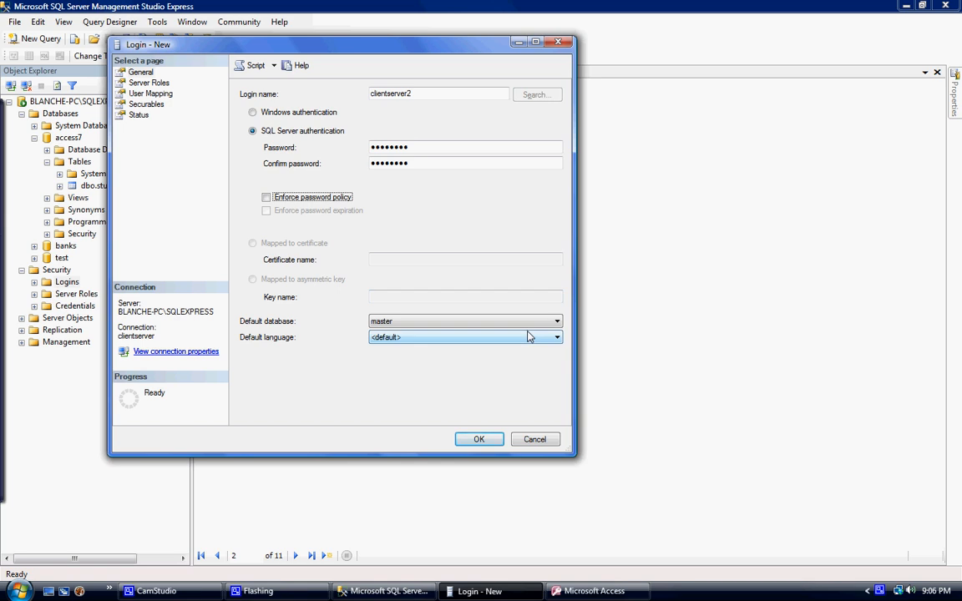
{"action": "left_click", "coordinate": [553, 324]}
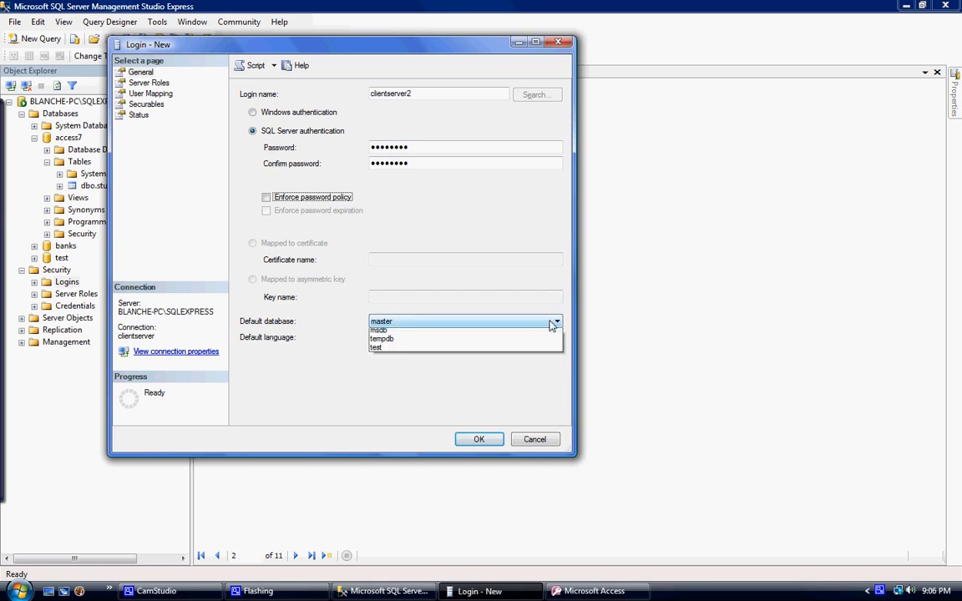
{"action": "left_click", "coordinate": [501, 334]}
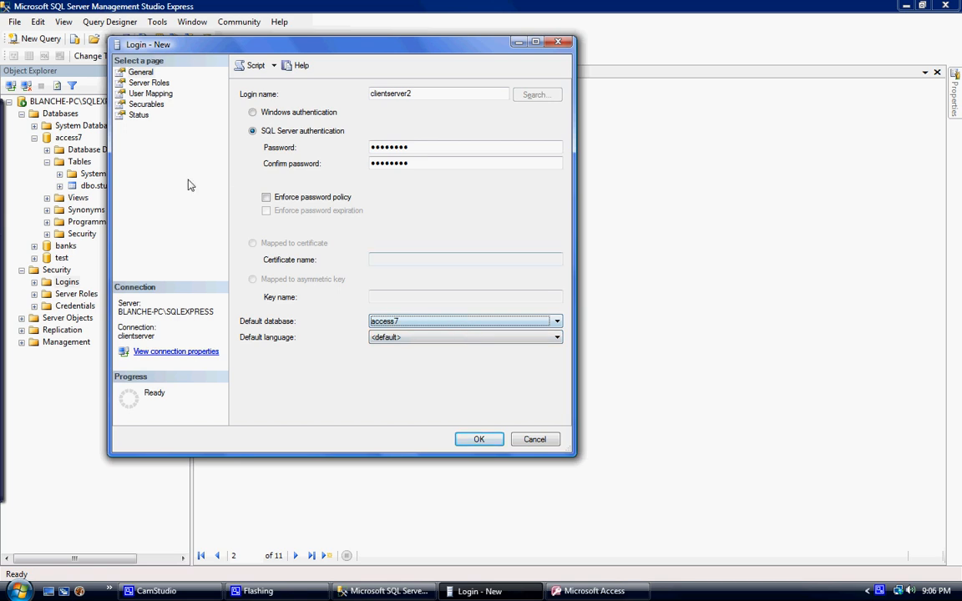
{"action": "left_click", "coordinate": [154, 93]}
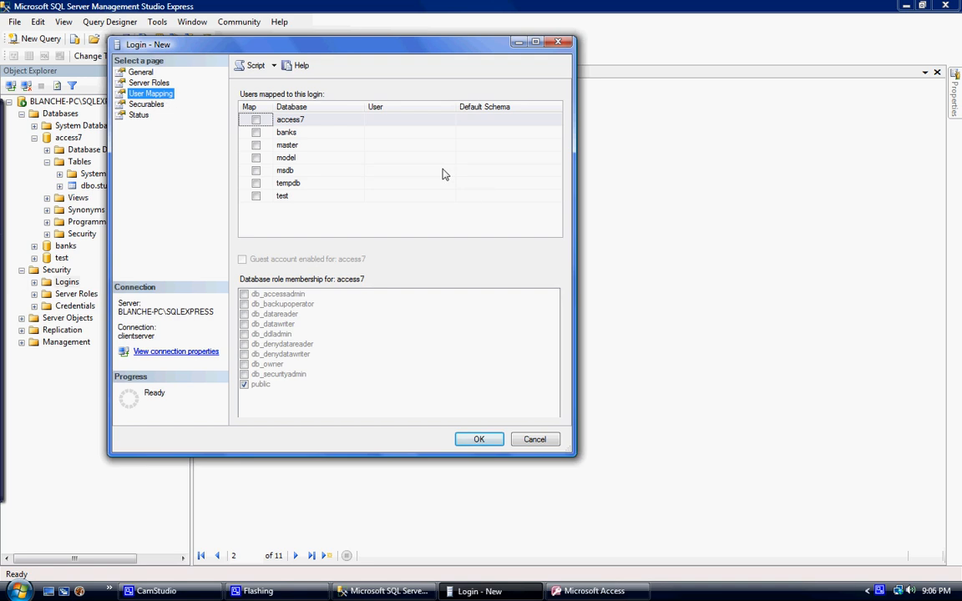
{"action": "left_click", "coordinate": [256, 120]}
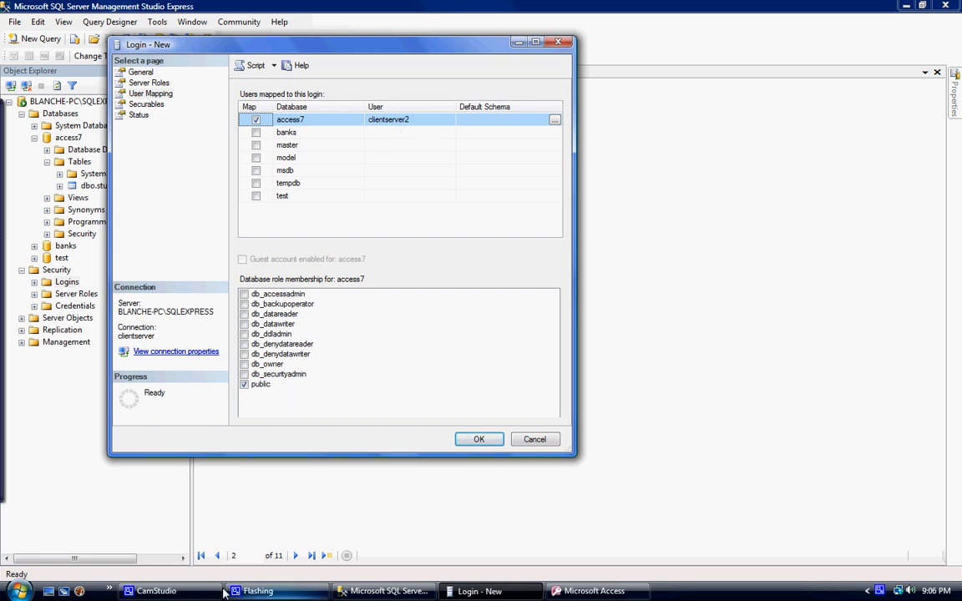
{"action": "left_click", "coordinate": [197, 592]}
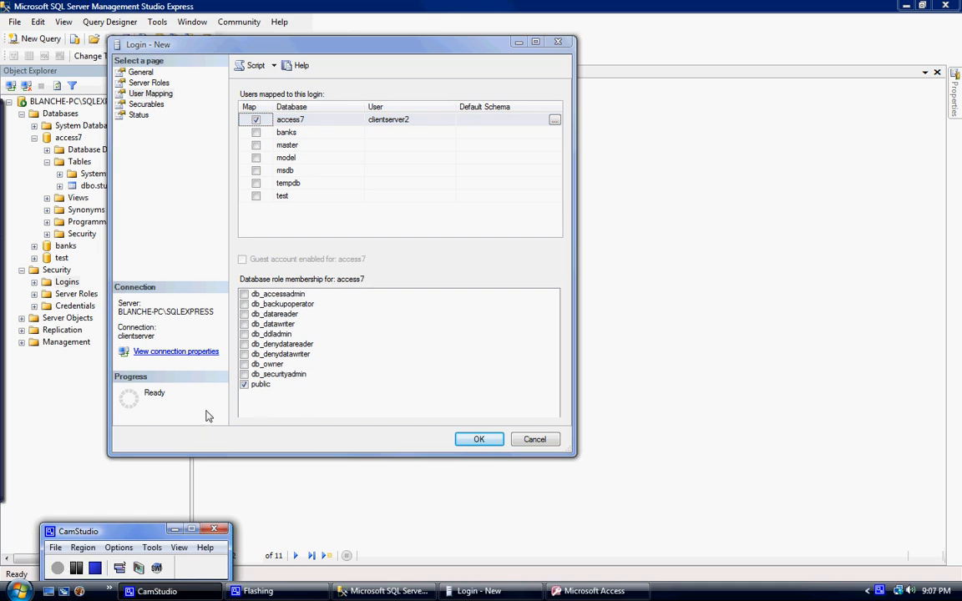
{"action": "left_click", "coordinate": [74, 567]}
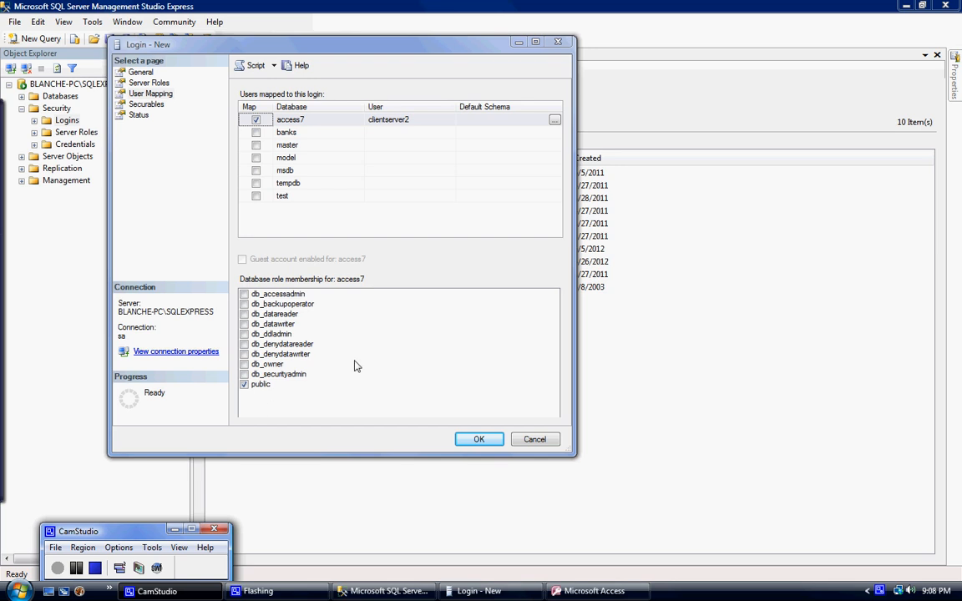
- Create the clientserver2 login with the configured settings and collapse the server's Security folder
{"action": "left_click", "coordinate": [478, 441]}
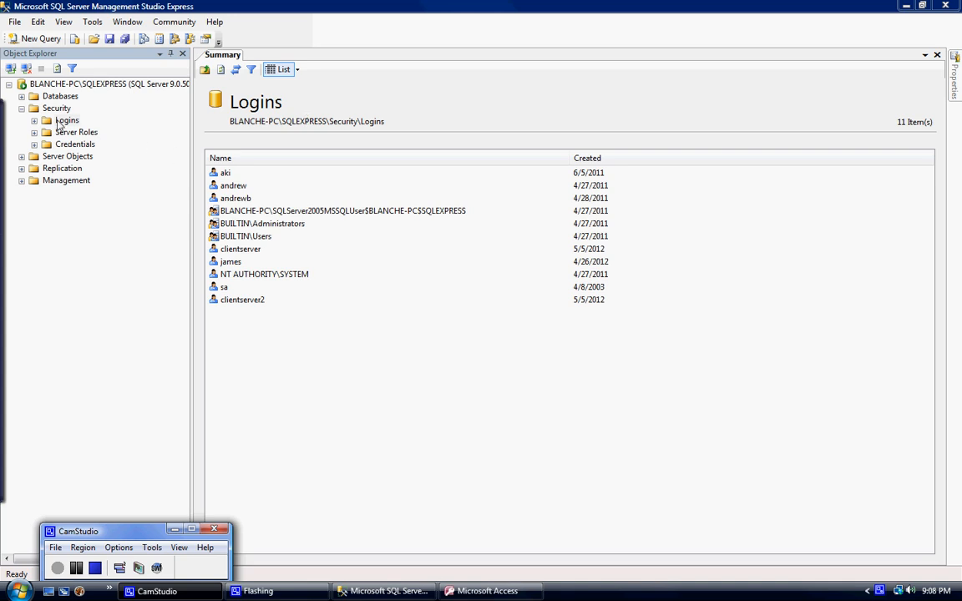
{"action": "left_click", "coordinate": [21, 109]}
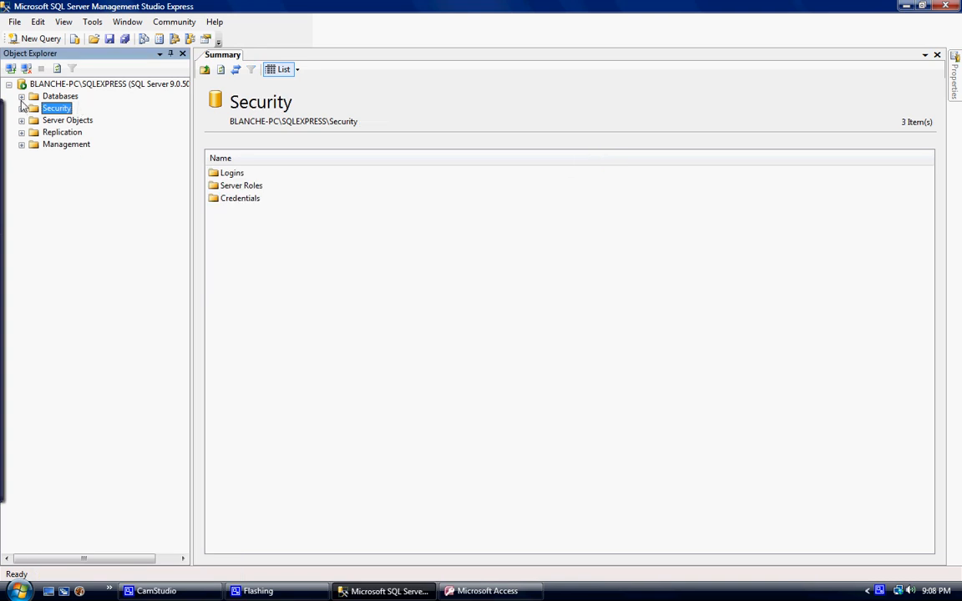
{"action": "left_click", "coordinate": [487, 591]}
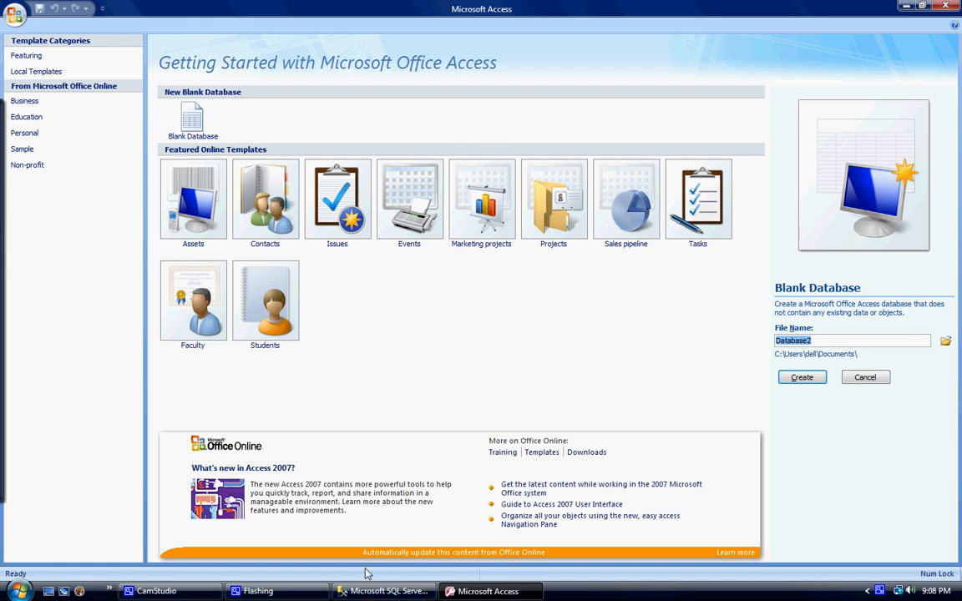
{"action": "left_click", "coordinate": [384, 591]}
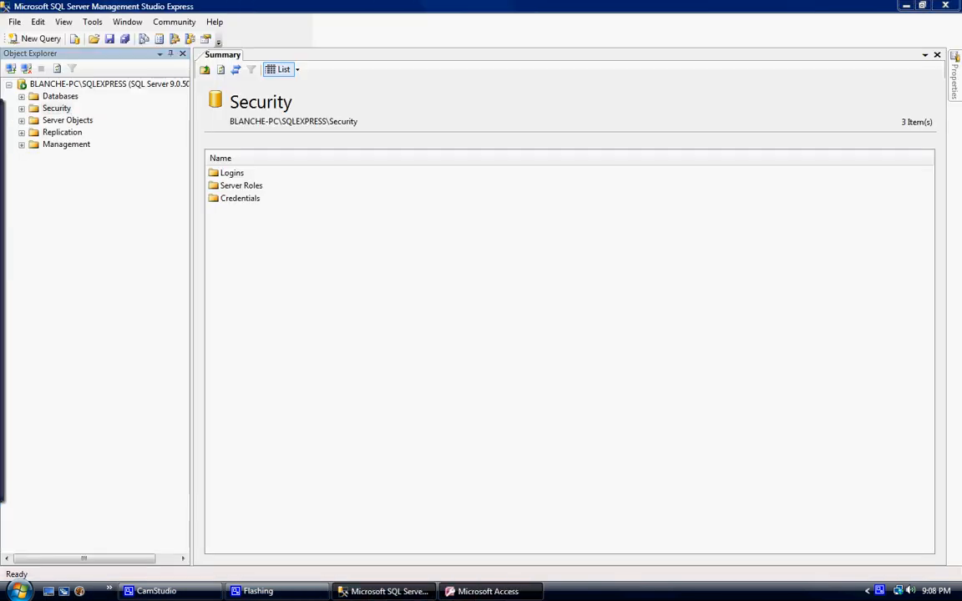
{"action": "left_click", "coordinate": [472, 591]}
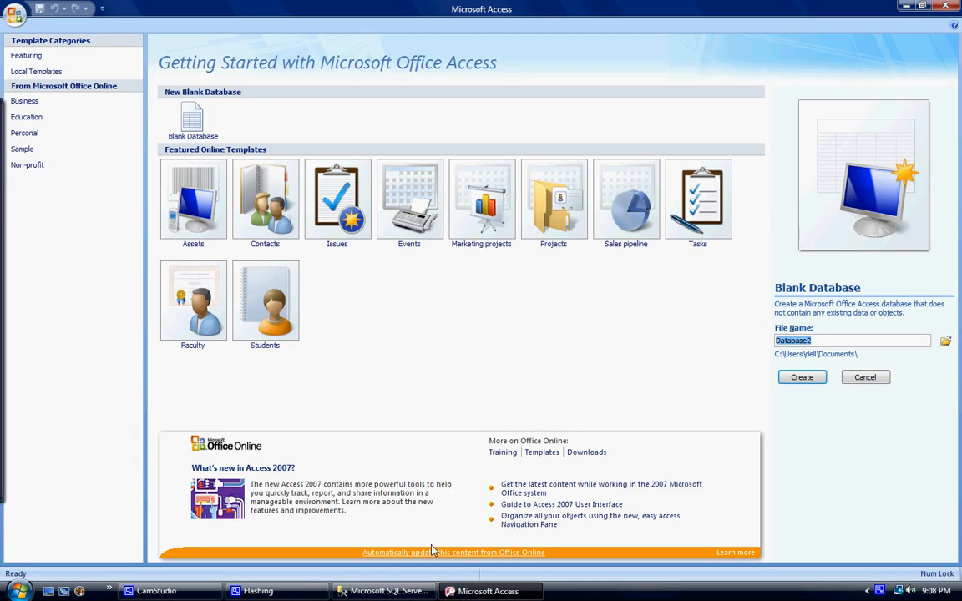
- Search the Windows Control Panel for "adm" and open Administrative Tools
{"action": "left_click", "coordinate": [23, 591]}
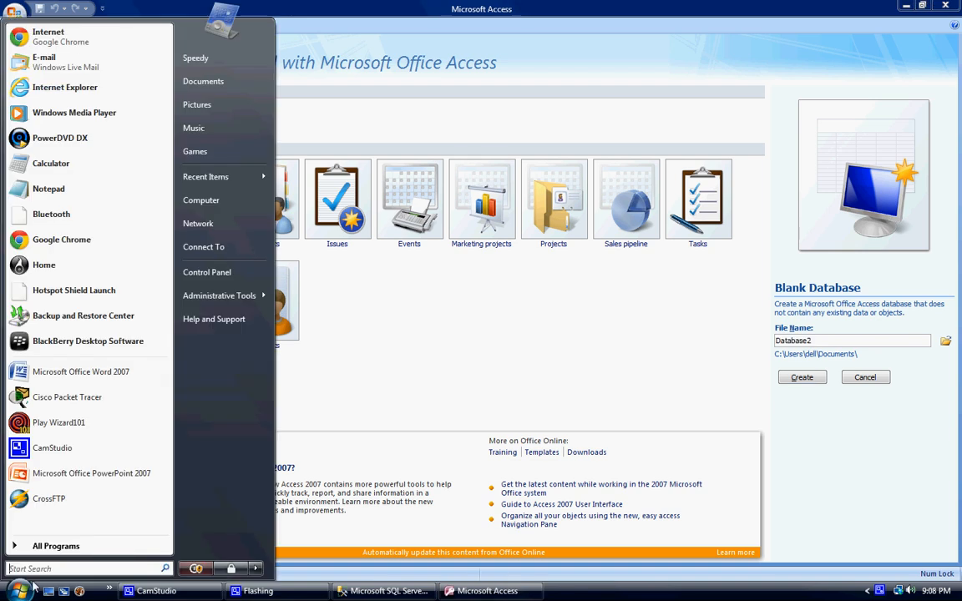
{"action": "left_click", "coordinate": [200, 273]}
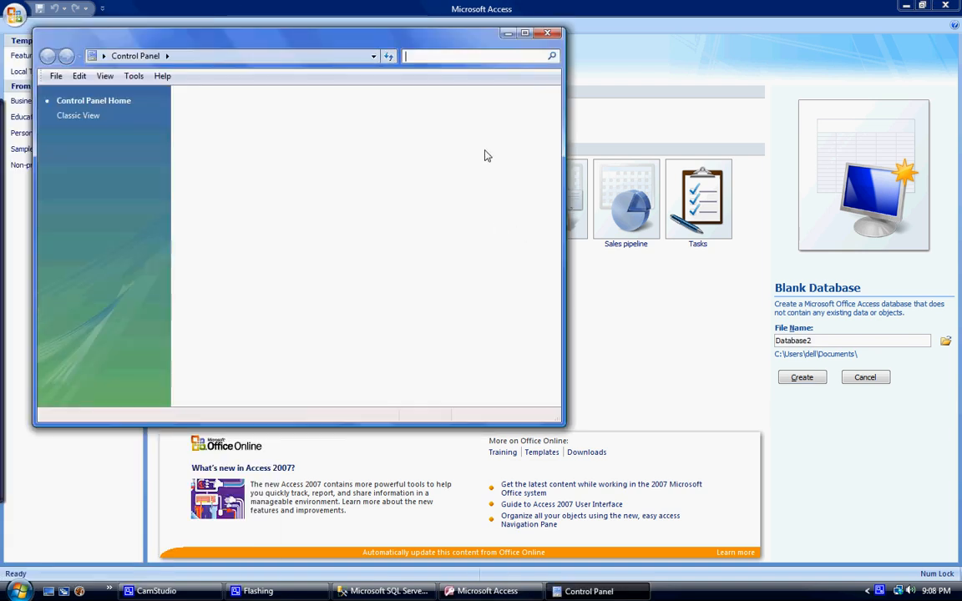
{"action": "type", "text": "a"}
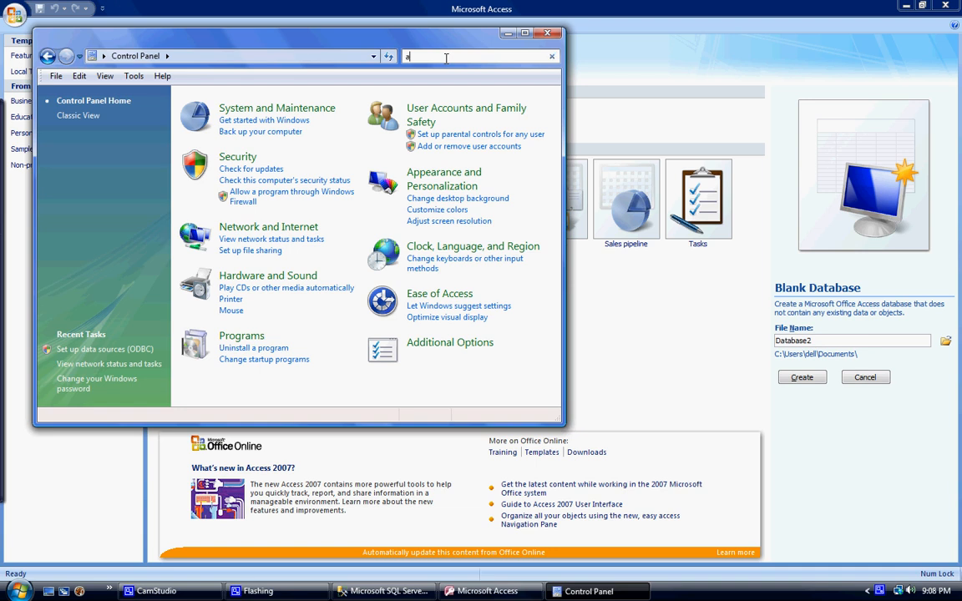
{"action": "type", "text": "dm"}
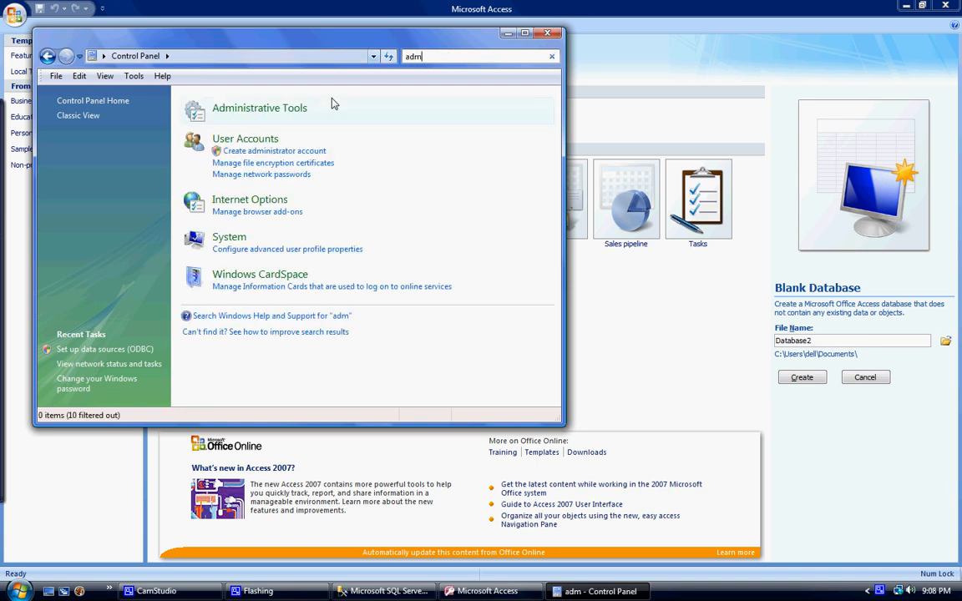
{"action": "left_click", "coordinate": [258, 110]}
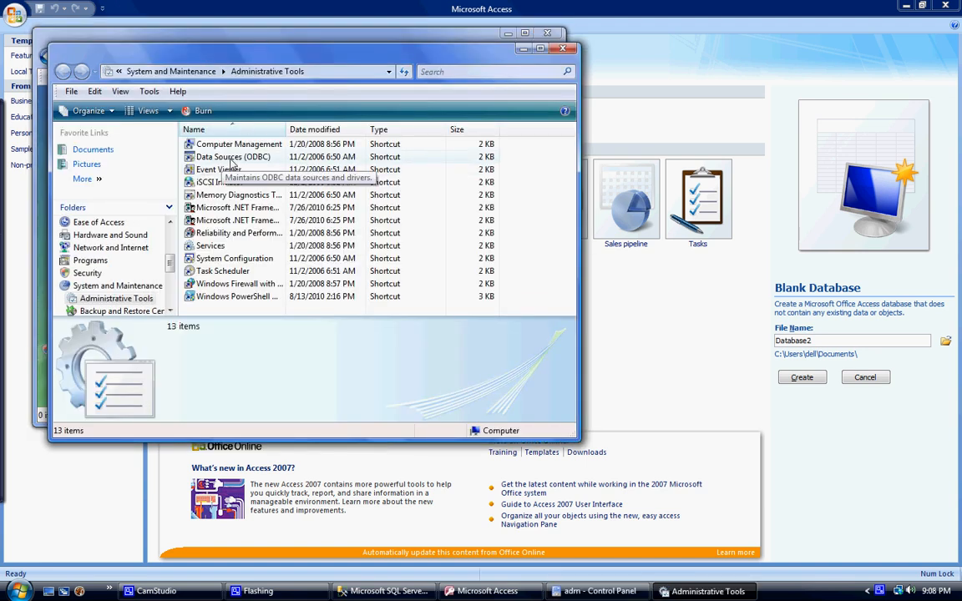
- Open Data Sources (ODBC) and start a new user data source using the SQL Server driver
{"action": "left_click", "coordinate": [234, 158]}
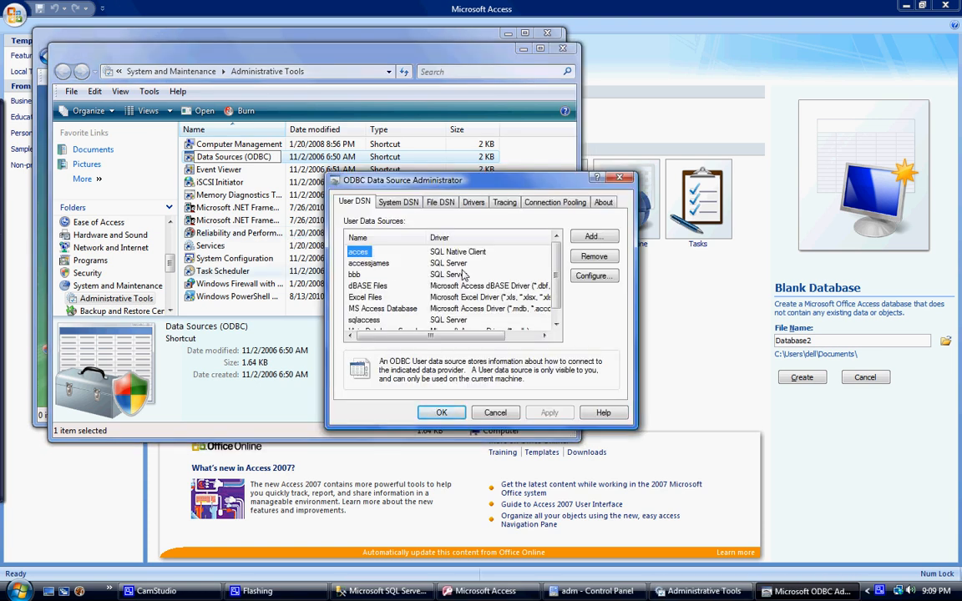
{"action": "left_click", "coordinate": [598, 238]}
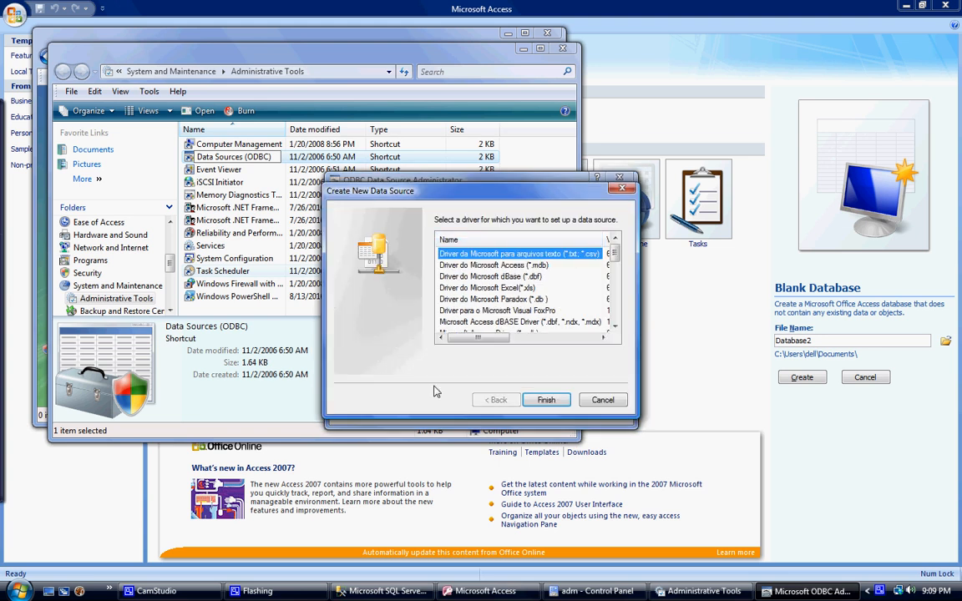
{"action": "left_click", "coordinate": [615, 327]}
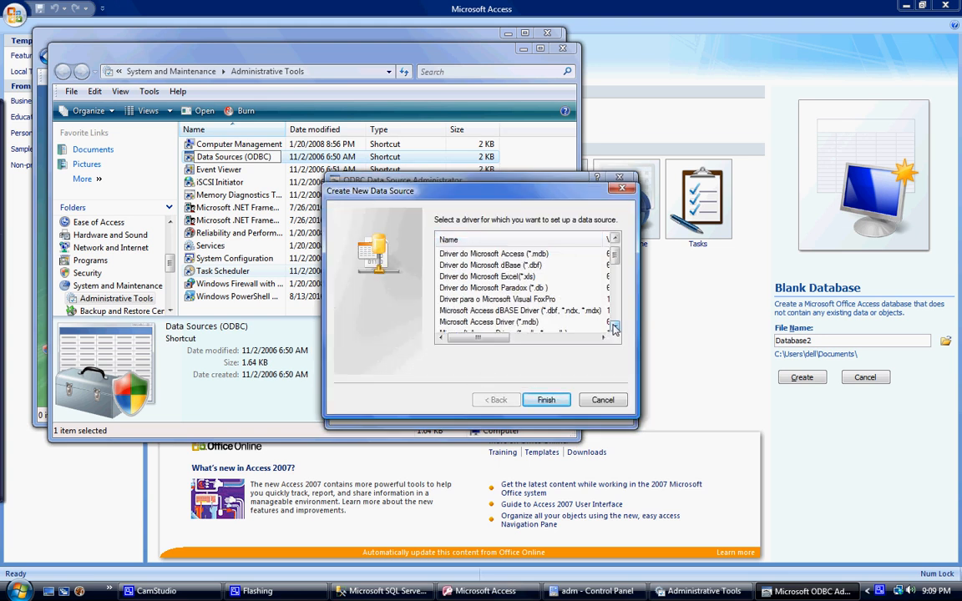
{"action": "left_click", "coordinate": [614, 328]}
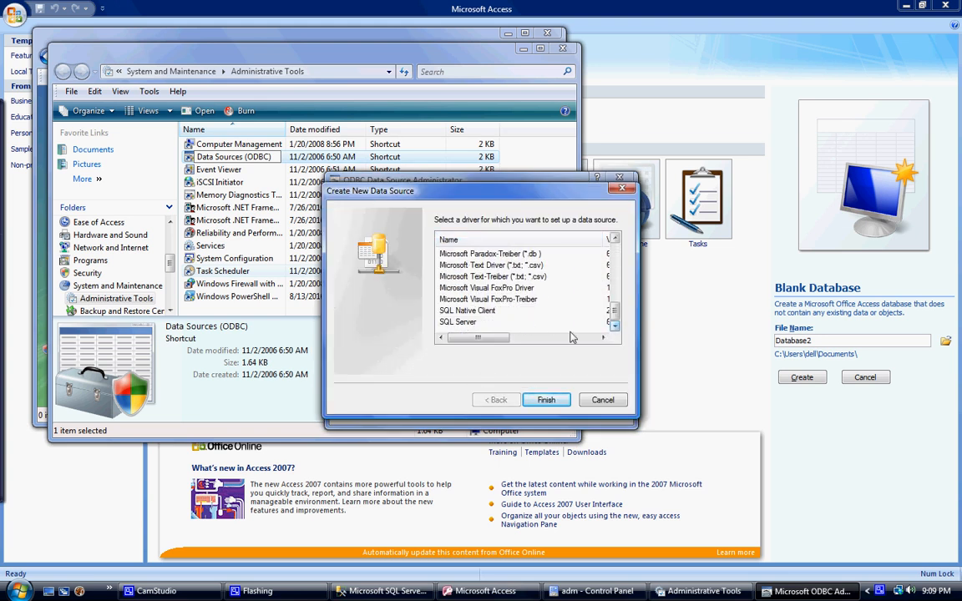
{"action": "left_click", "coordinate": [465, 323]}
{"action": "left_click", "coordinate": [546, 400]}
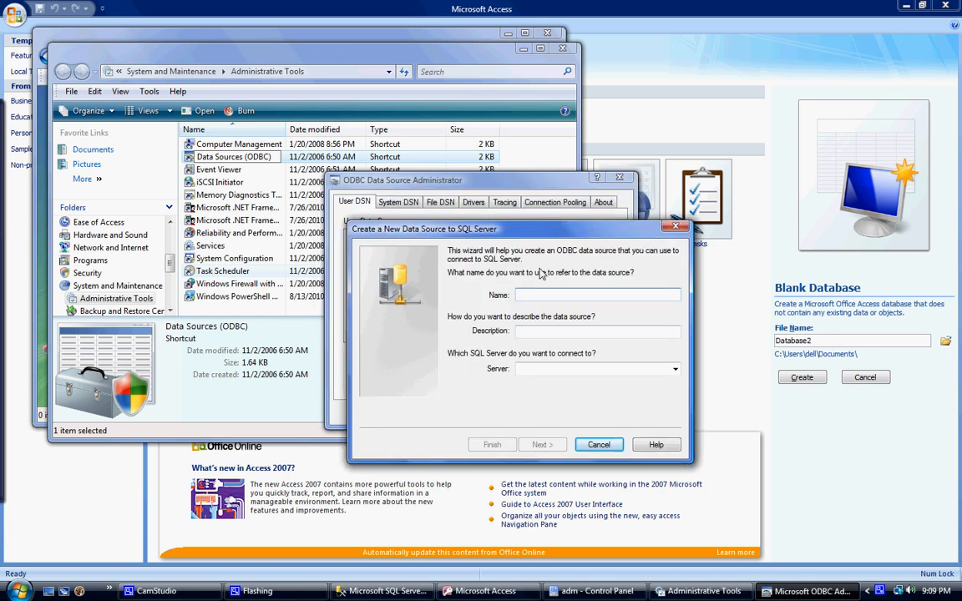
- Name the data source clientaccess, select the SQLEXPRESS instance as its server, and proceed to the authentication settings
{"action": "type", "text": "clientserver2"}
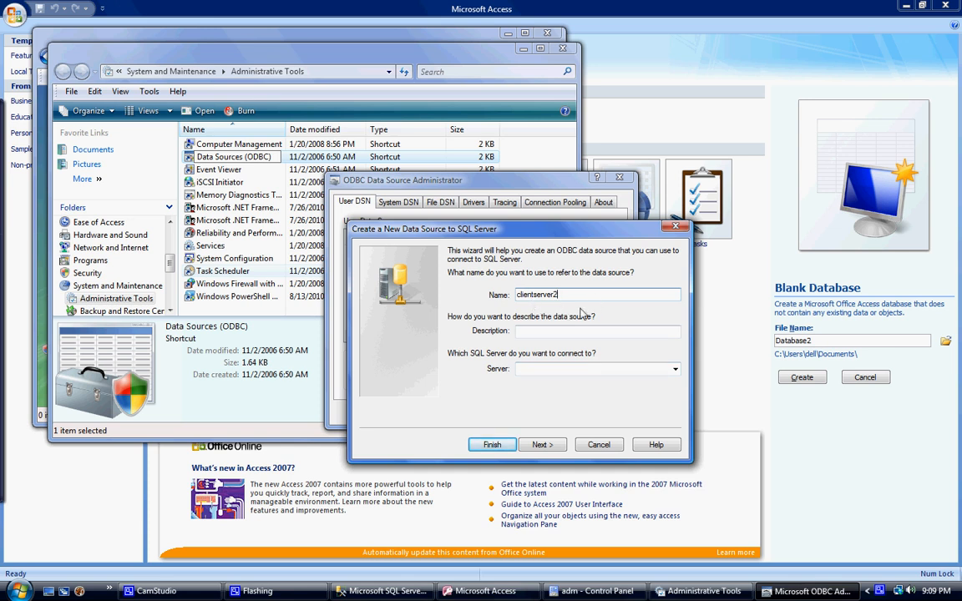
{"action": "key", "text": "BackSpace"}
{"action": "key", "text": "BackSpace"}
{"action": "key", "text": "BackSpace"}
{"action": "key", "text": "BackSpace"}
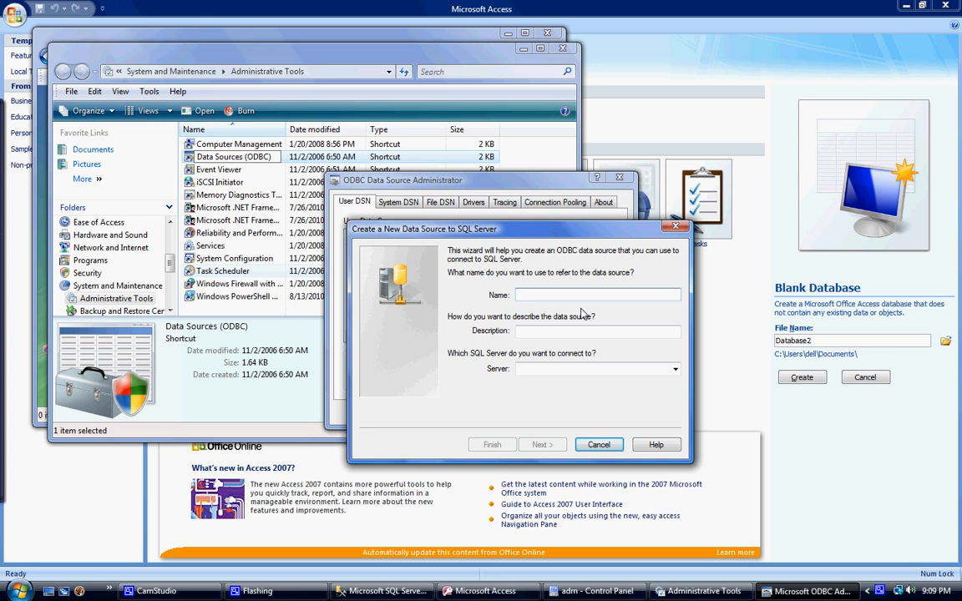
{"action": "type", "text": "clientaccess"}
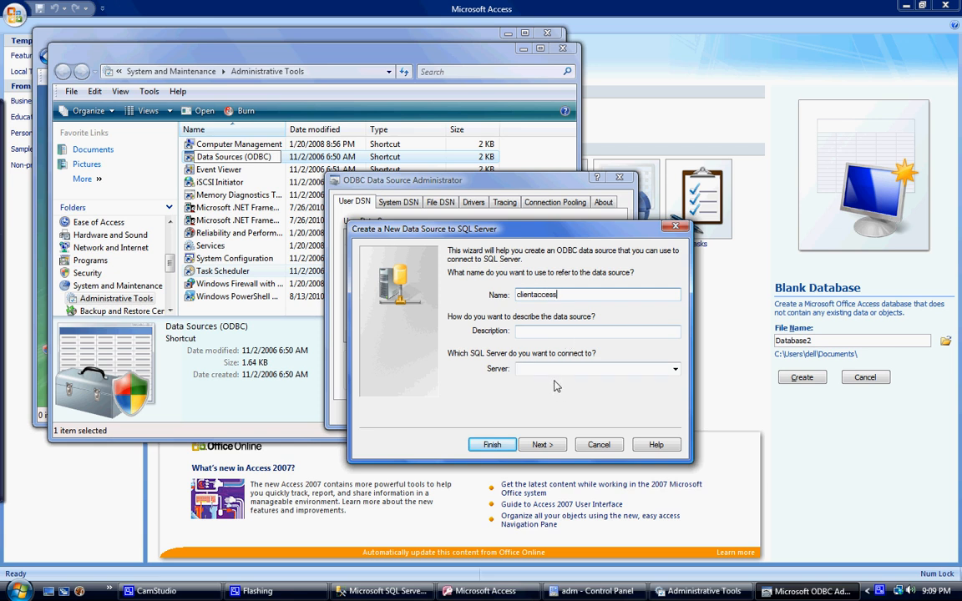
{"action": "left_click", "coordinate": [677, 369]}
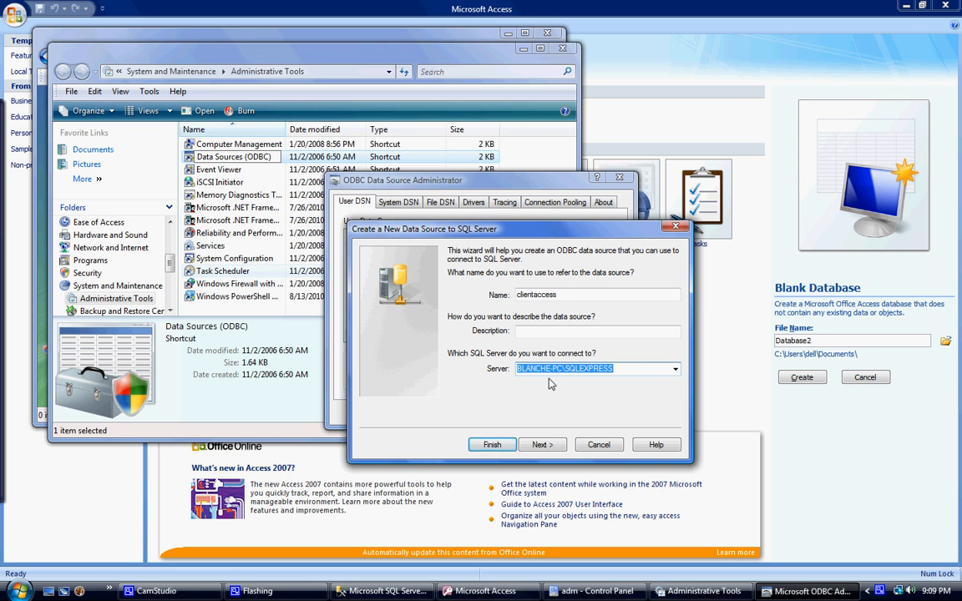
{"action": "left_click", "coordinate": [541, 445]}
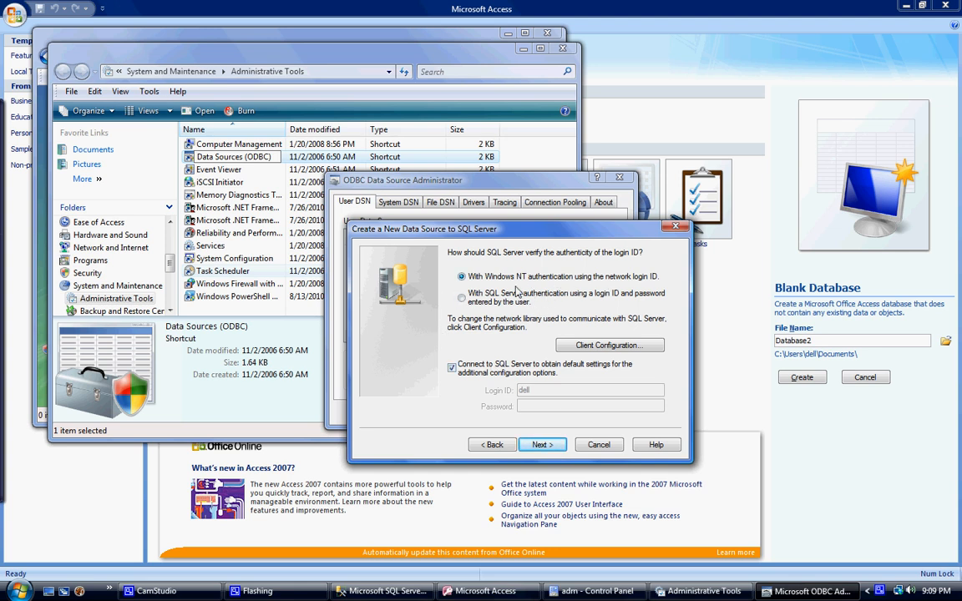
- Choose SQL Server authentication and try to connect with login ID clientserver2 and its account password
{"action": "left_click", "coordinate": [462, 299]}
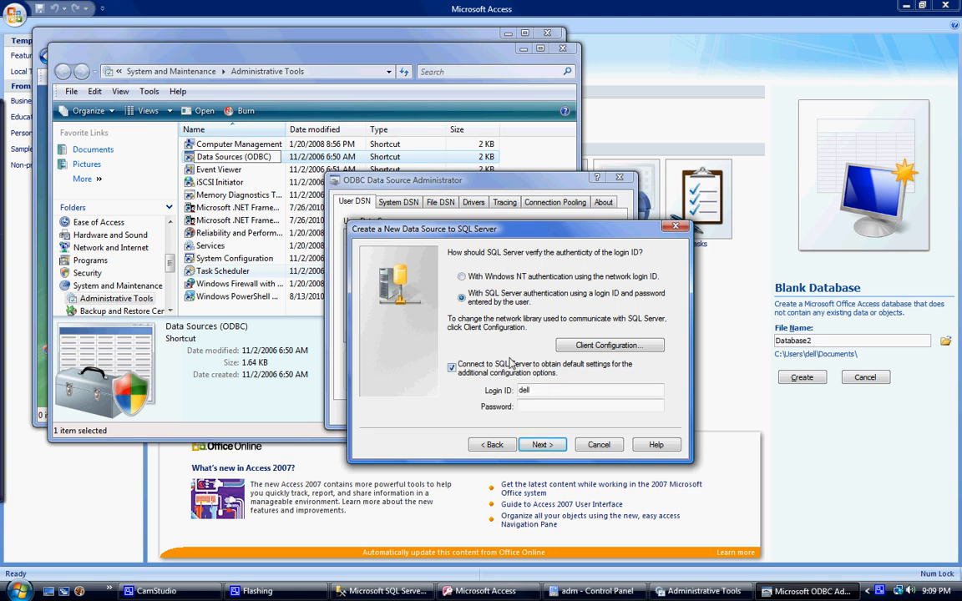
{"action": "left_click", "coordinate": [560, 391]}
{"action": "key", "text": "BackSpace"}
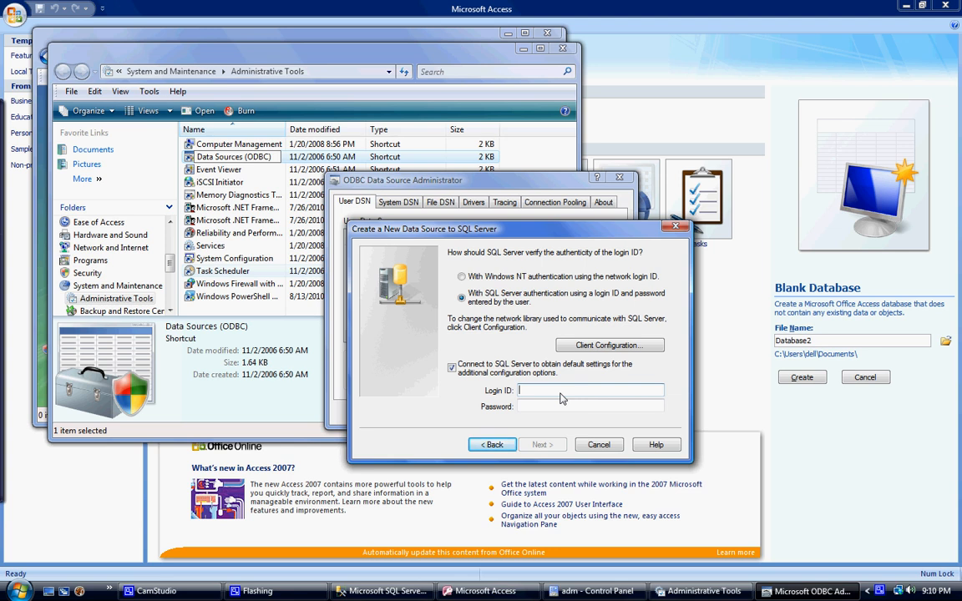
{"action": "type", "text": "clientserver2"}
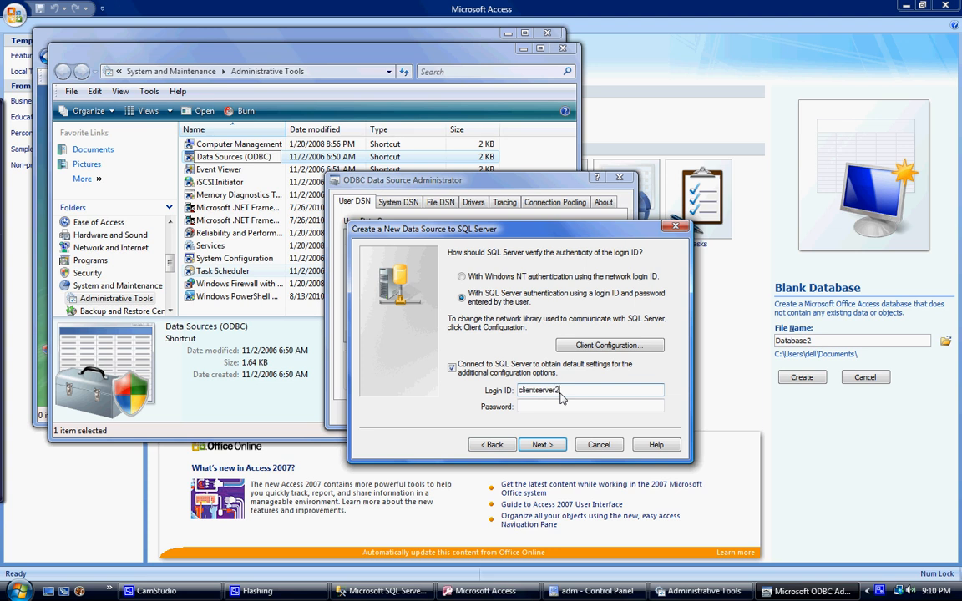
{"action": "key", "text": "Tab"}
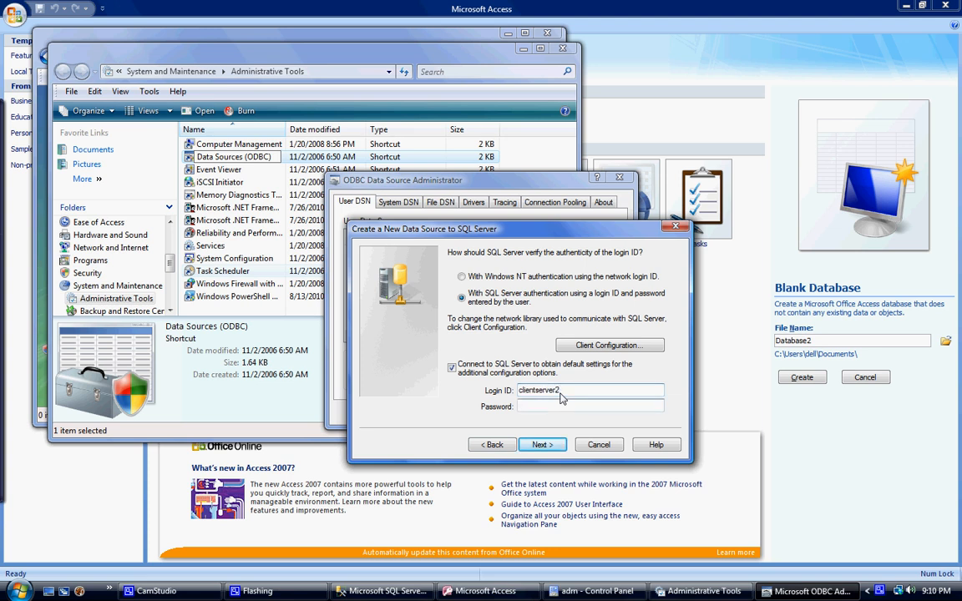
{"action": "type", "text": "••••"}
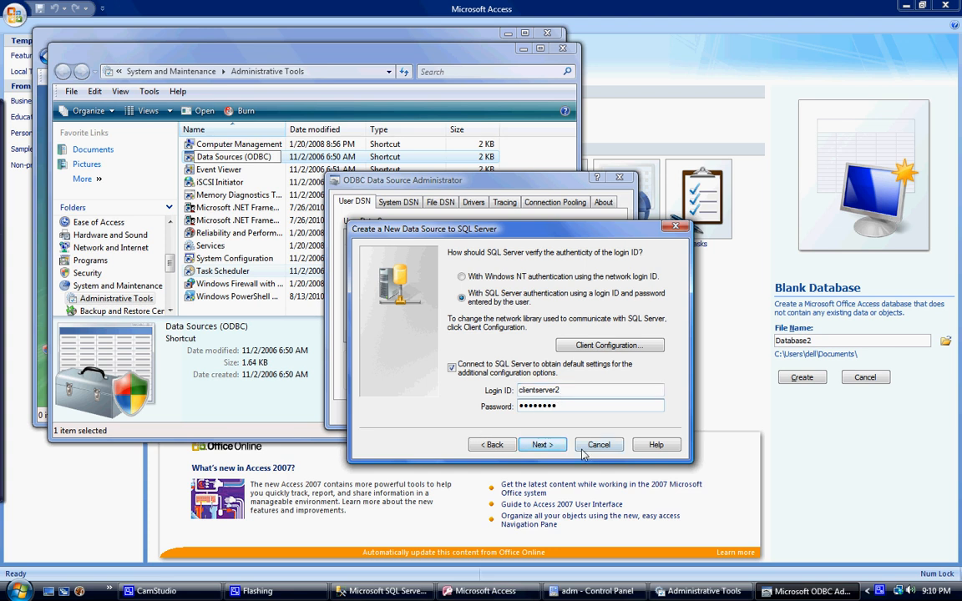
{"action": "left_click", "coordinate": [543, 447]}
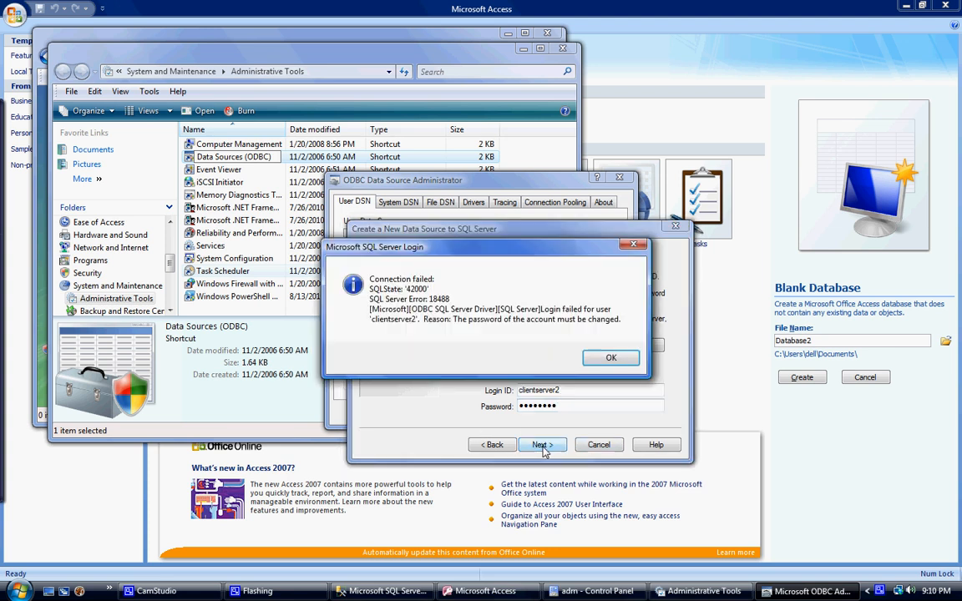
{"action": "left_click", "coordinate": [608, 359]}
{"action": "left_click", "coordinate": [154, 591]}
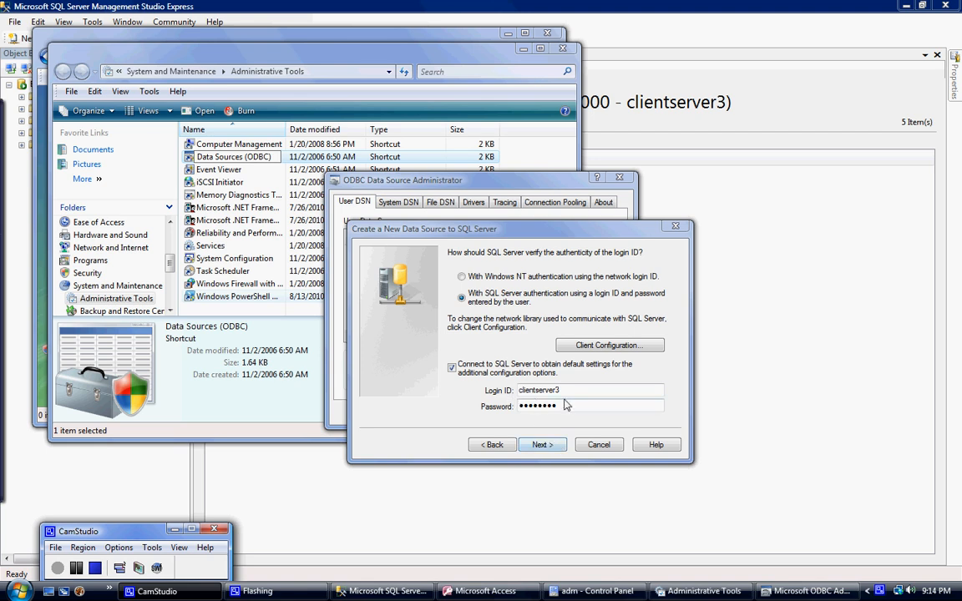
- Change the data source's default database to access7 and enable regional settings for currency, numbers, dates and times
{"action": "left_click", "coordinate": [544, 445]}
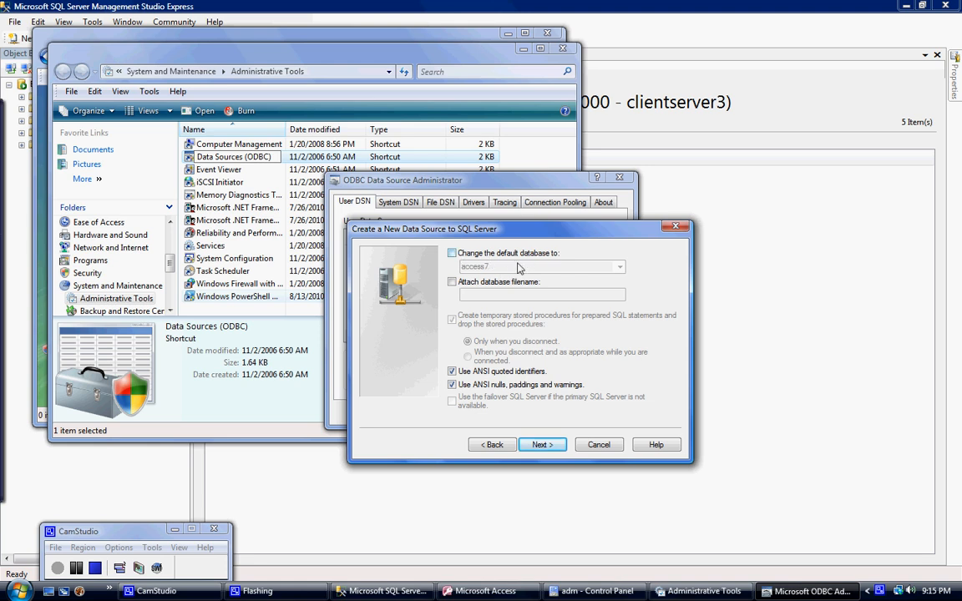
{"action": "left_click", "coordinate": [453, 253]}
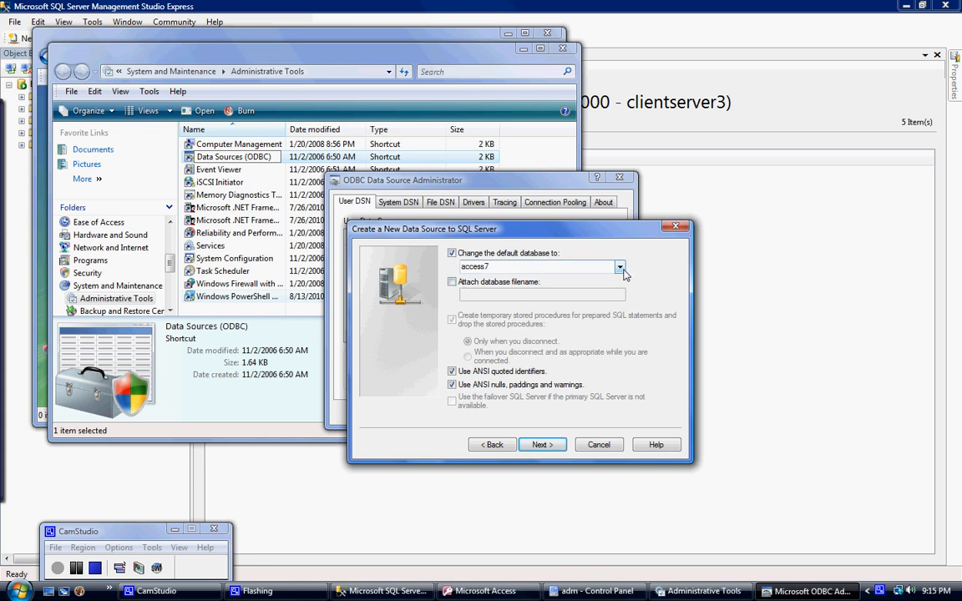
{"action": "left_click", "coordinate": [543, 445]}
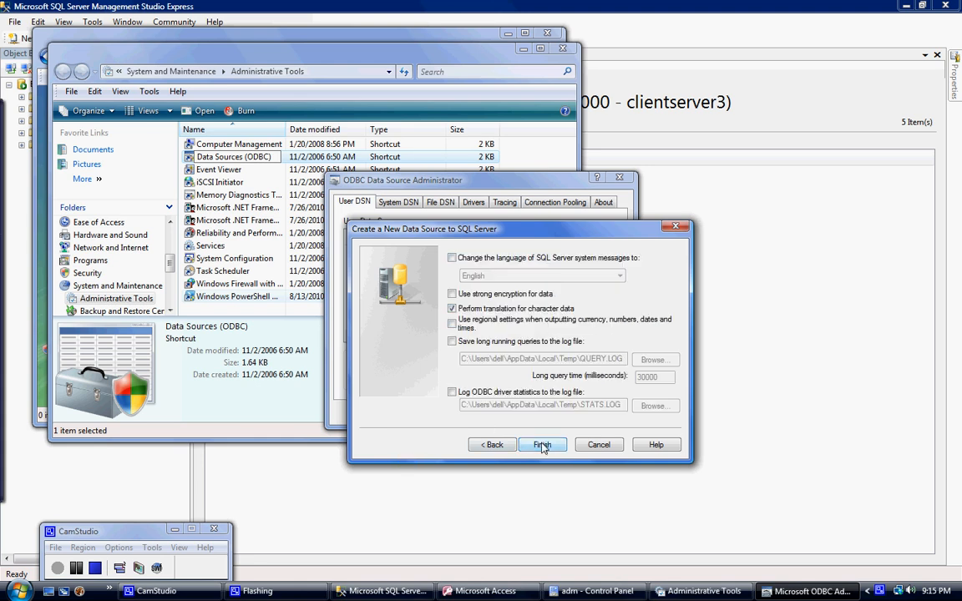
{"action": "left_click", "coordinate": [452, 324]}
{"action": "left_click", "coordinate": [543, 445]}
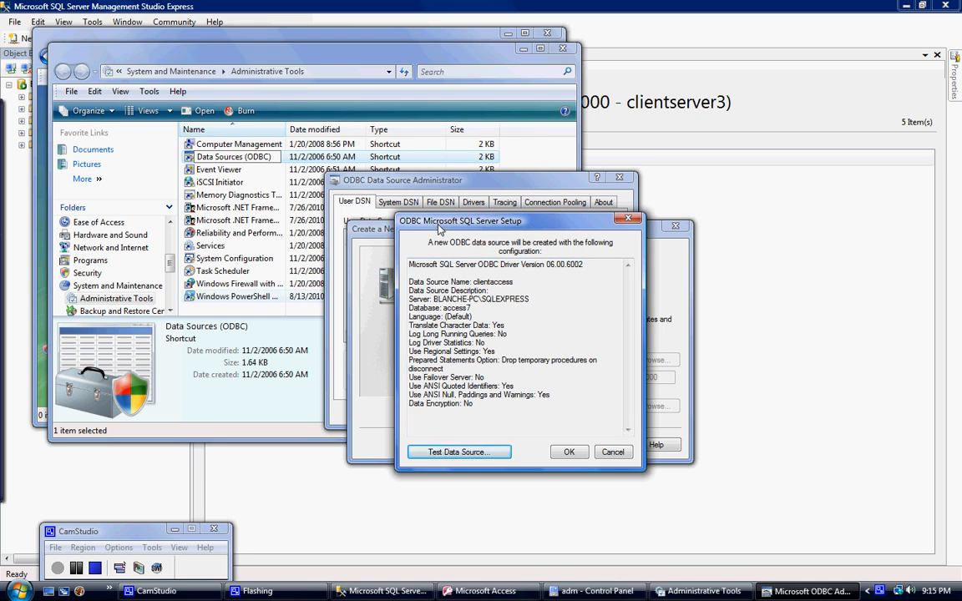
- Test the clientaccess data source's connection and save the data source
{"action": "left_click_drag", "start_coordinate": [440, 227], "coordinate": [701, 245]}
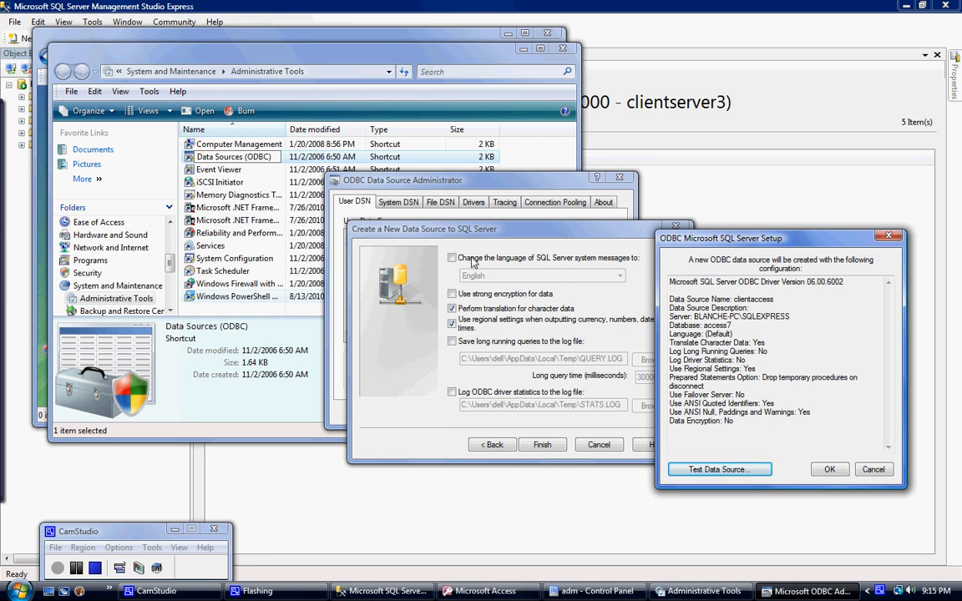
{"action": "left_click", "coordinate": [714, 469]}
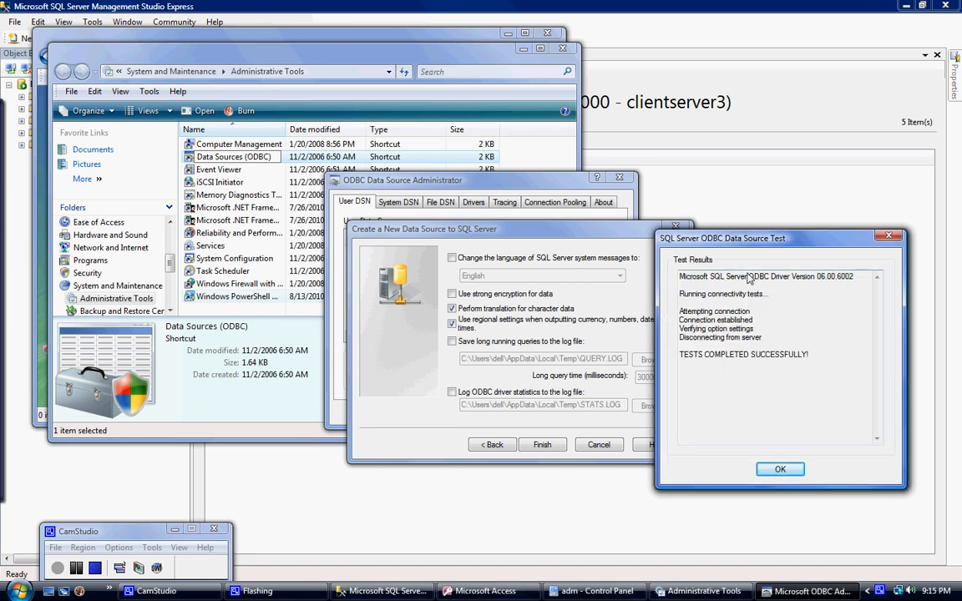
{"action": "left_click", "coordinate": [780, 472]}
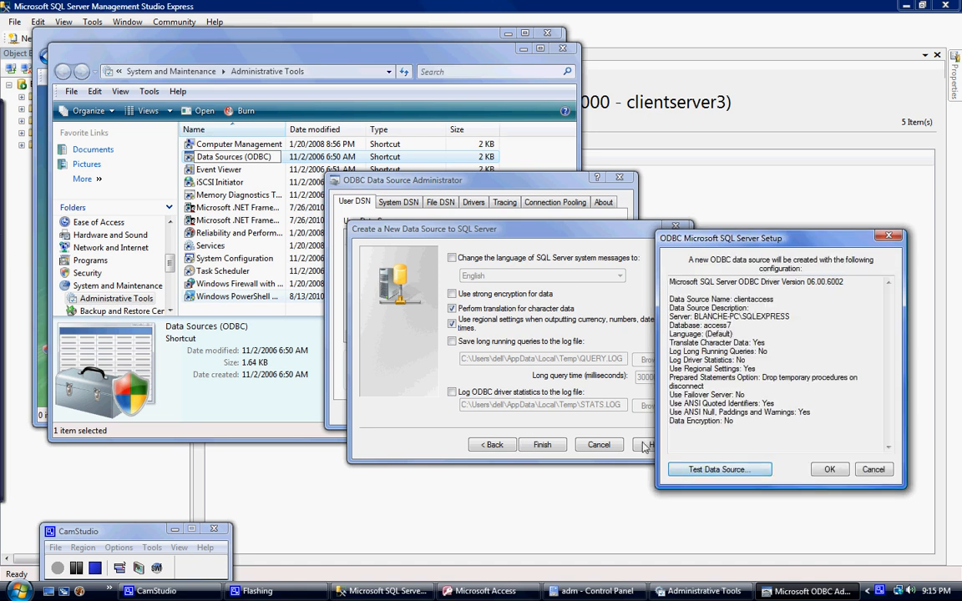
{"action": "left_click", "coordinate": [822, 468]}
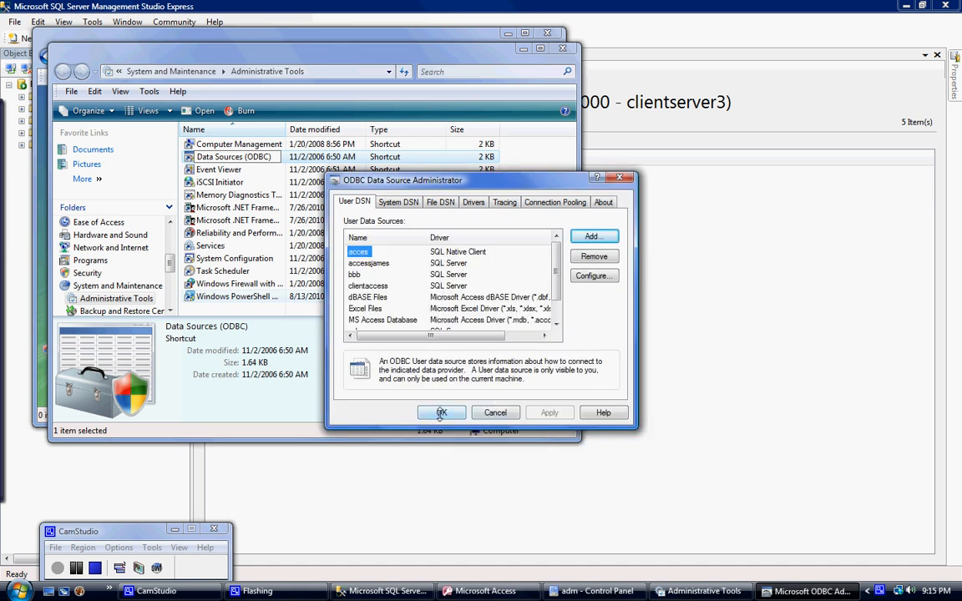
- Look through the user data sources, and close the ODBC Data Source Administrator, Administrative Tools and Control Panel windows
{"action": "scroll", "coordinate": [496, 275], "scroll_direction": "down", "scroll_amount": 1}
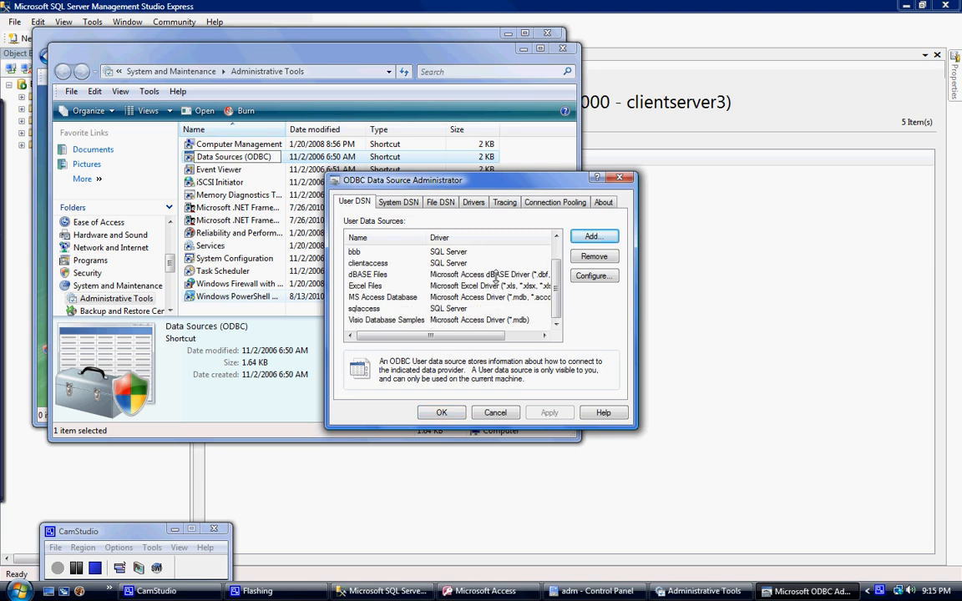
{"action": "scroll", "coordinate": [493, 277], "scroll_direction": "up", "scroll_amount": 1}
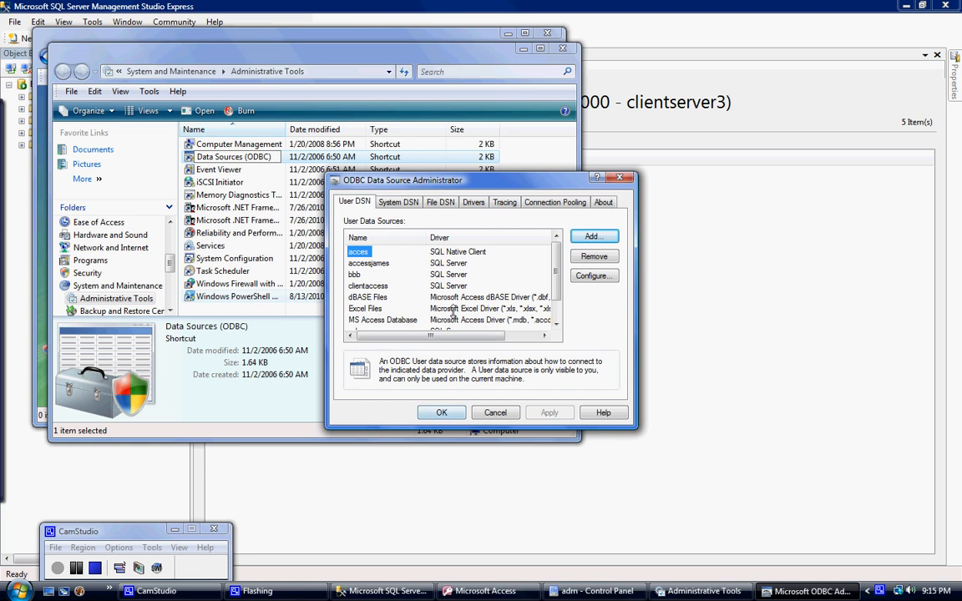
{"action": "scroll", "coordinate": [454, 306], "scroll_direction": "down", "scroll_amount": 1}
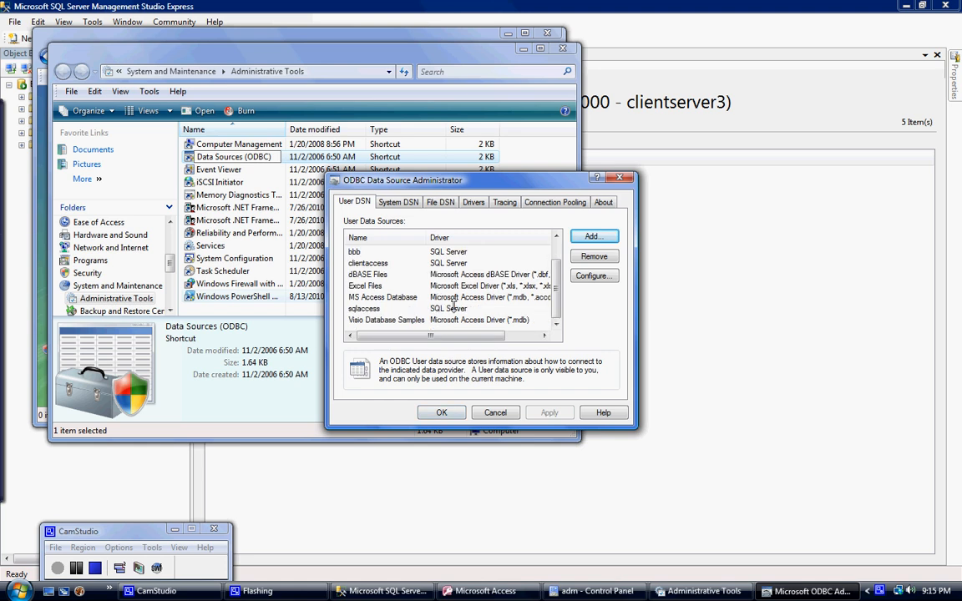
{"action": "left_click", "coordinate": [437, 413]}
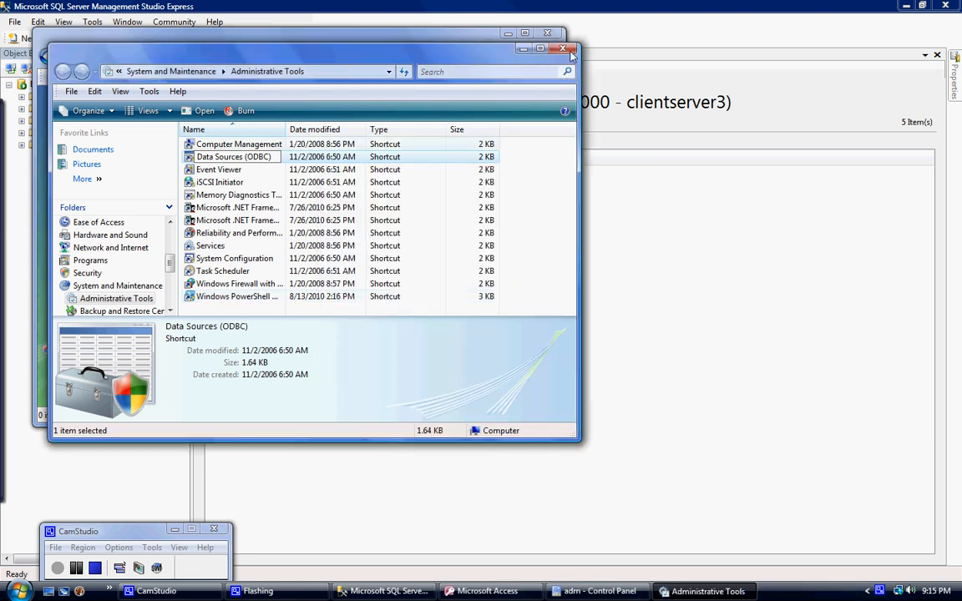
{"action": "left_click", "coordinate": [569, 52]}
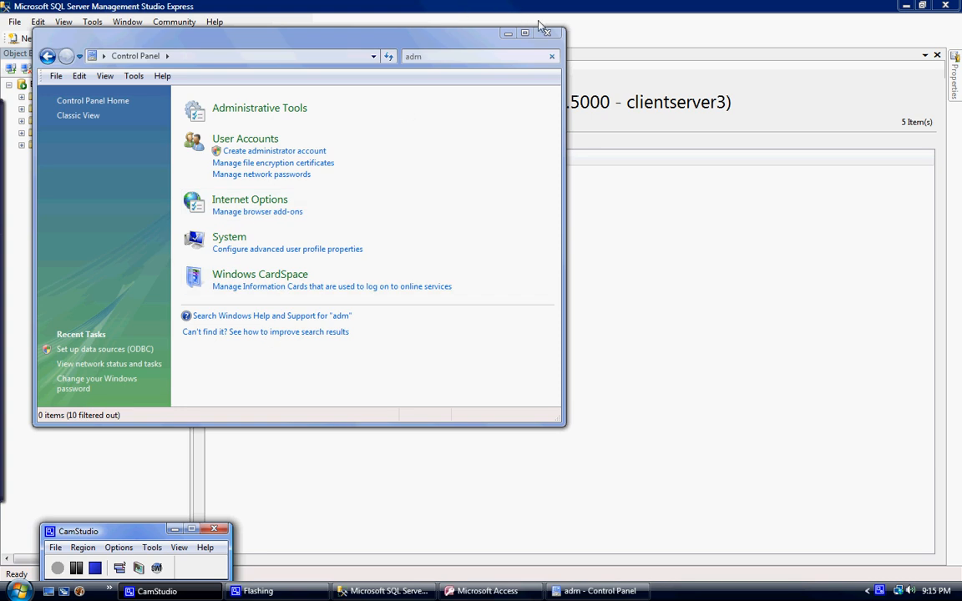
{"action": "left_click", "coordinate": [545, 32]}
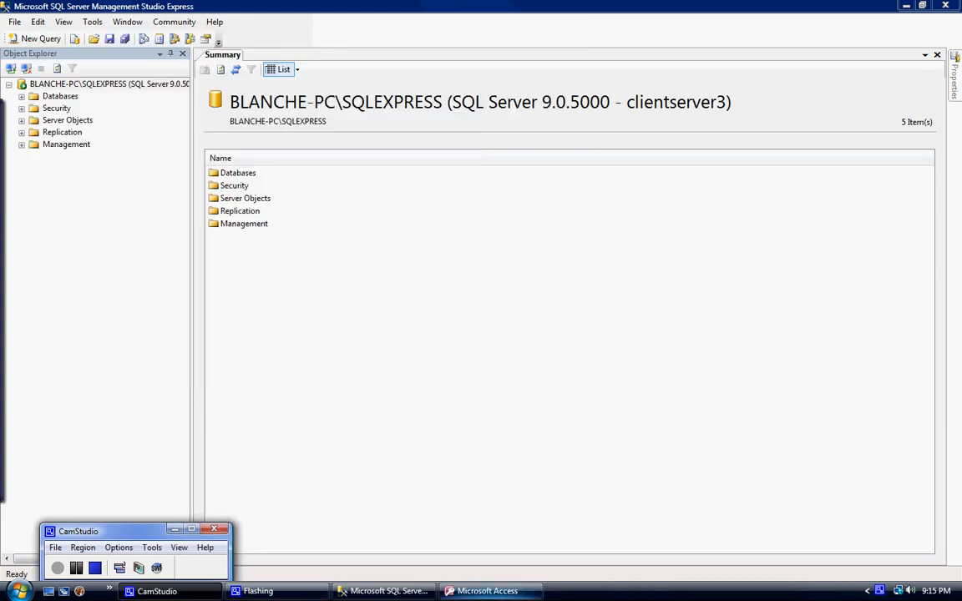
- Switch to Microsoft Access, create a blank database named client2, and close its default Table1
{"action": "left_click", "coordinate": [486, 591]}
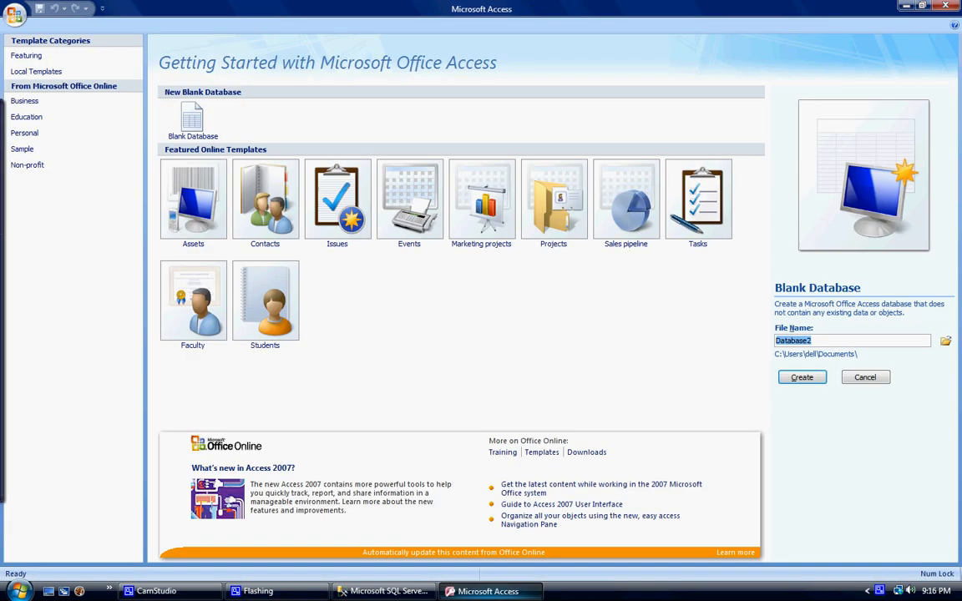
{"action": "left_click", "coordinate": [849, 341]}
{"action": "key", "text": "BackSpace"}
{"action": "key", "text": "BackSpace"}
{"action": "key", "text": "BackSpace"}
{"action": "key", "text": "BackSpace"}
{"action": "key", "text": "BackSpace"}
{"action": "key", "text": "BackSpace"}
{"action": "key", "text": "BackSpace"}
{"action": "key", "text": "BackSpace"}
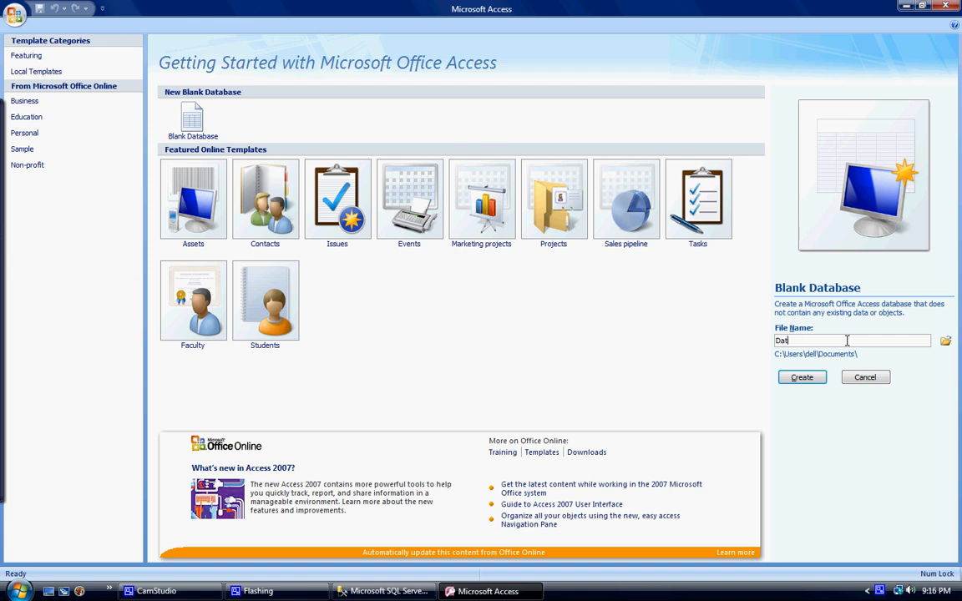
{"action": "type", "text": "dlient2"}
{"action": "left_click", "coordinate": [803, 378]}
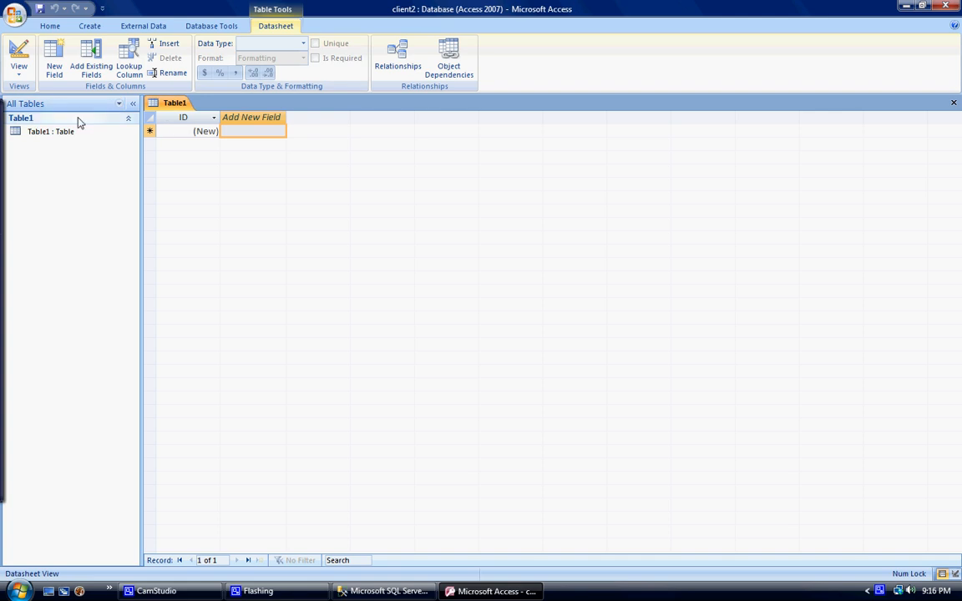
{"action": "right_click", "coordinate": [167, 102]}
{"action": "left_click", "coordinate": [204, 123]}
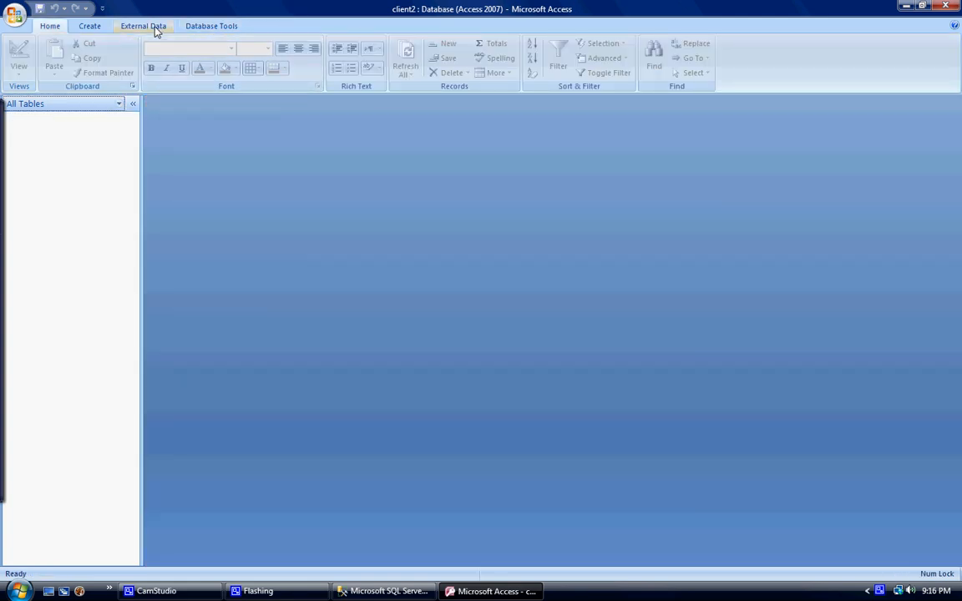
- Start getting external data from an ODBC database, choosing to link to the data source by creating a linked table
{"action": "left_click", "coordinate": [155, 31]}
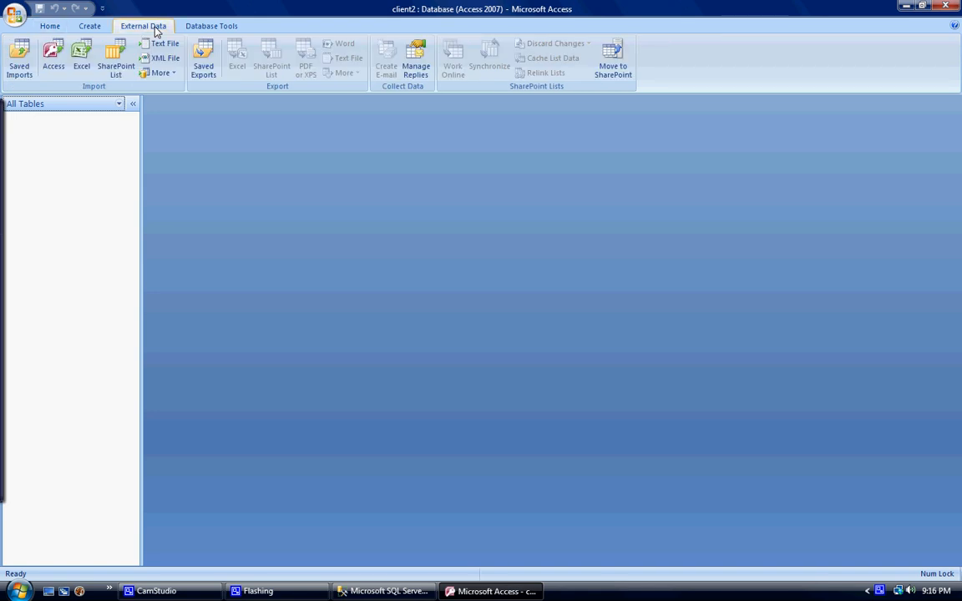
{"action": "left_click", "coordinate": [165, 74]}
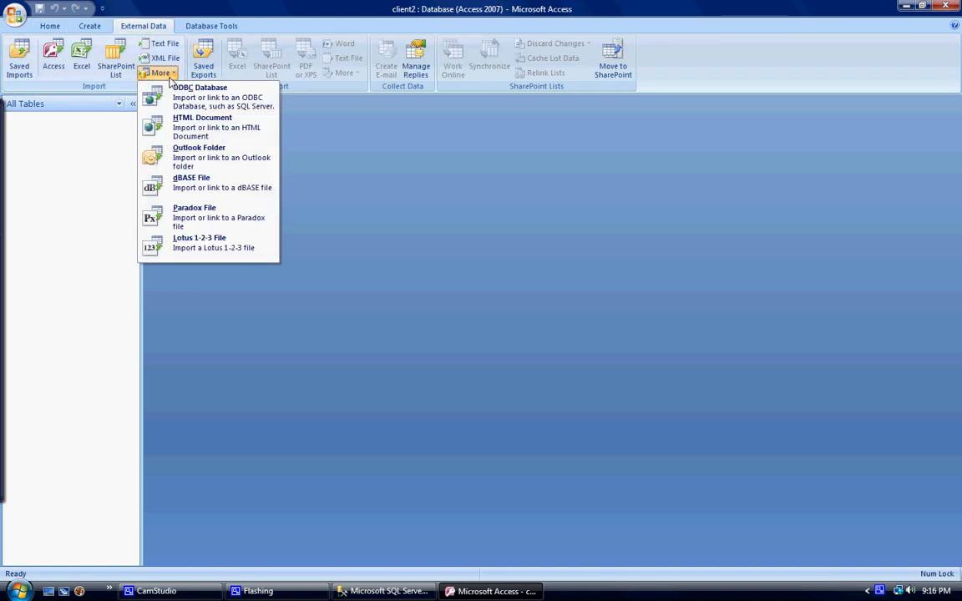
{"action": "left_click", "coordinate": [205, 100]}
{"action": "left_click", "coordinate": [286, 252]}
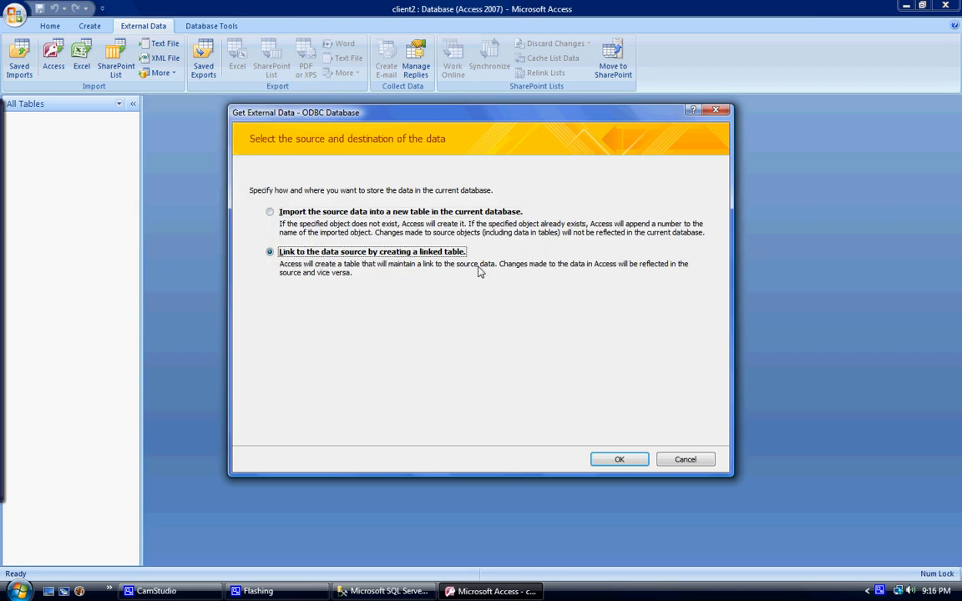
{"action": "left_click", "coordinate": [618, 460]}
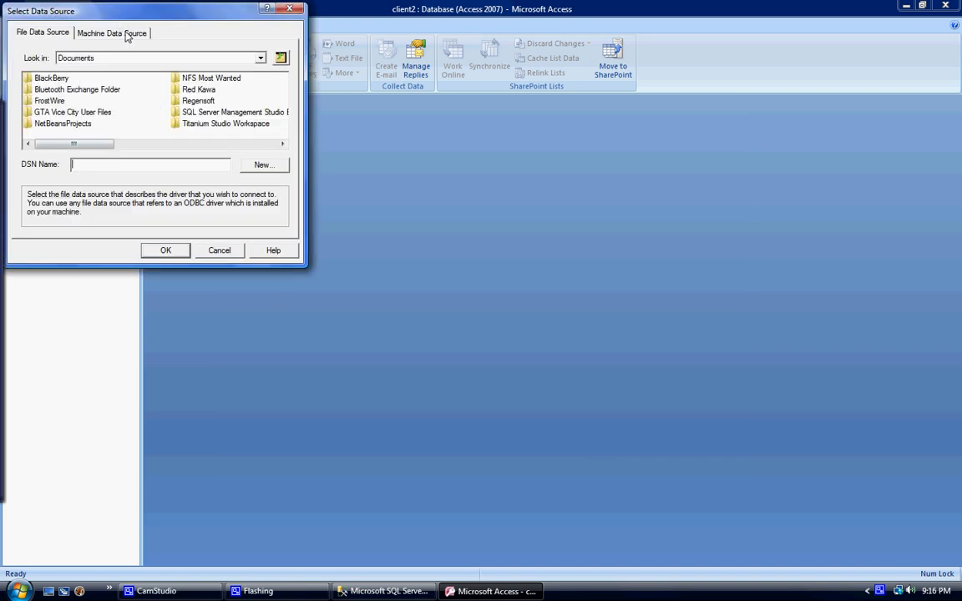
- Choose the clientaccess machine data source and log in to SQL Server as clientserver3 with the login's password
{"action": "left_click", "coordinate": [127, 37]}
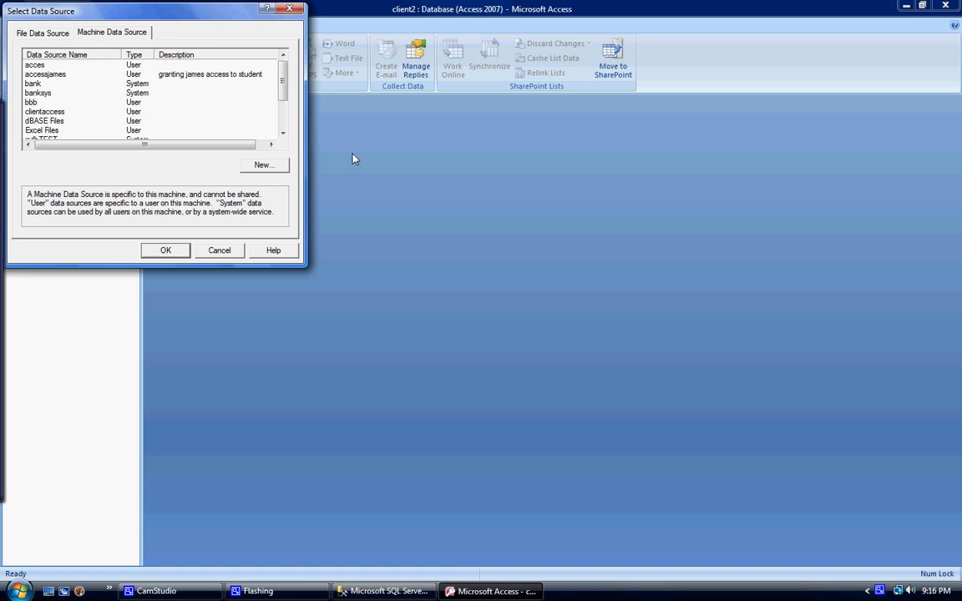
{"action": "left_click", "coordinate": [283, 134]}
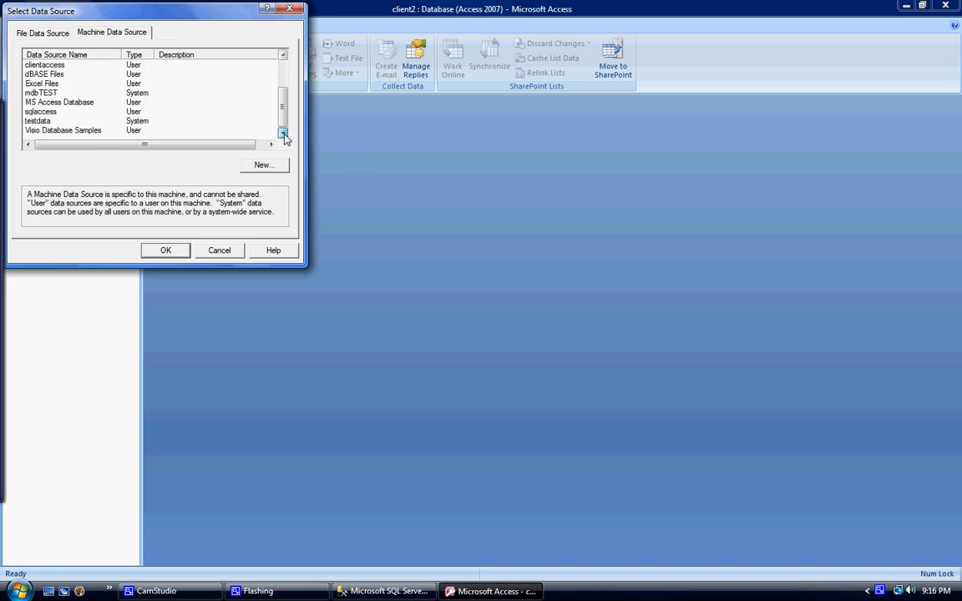
{"action": "left_click", "coordinate": [43, 66]}
{"action": "left_click", "coordinate": [169, 251]}
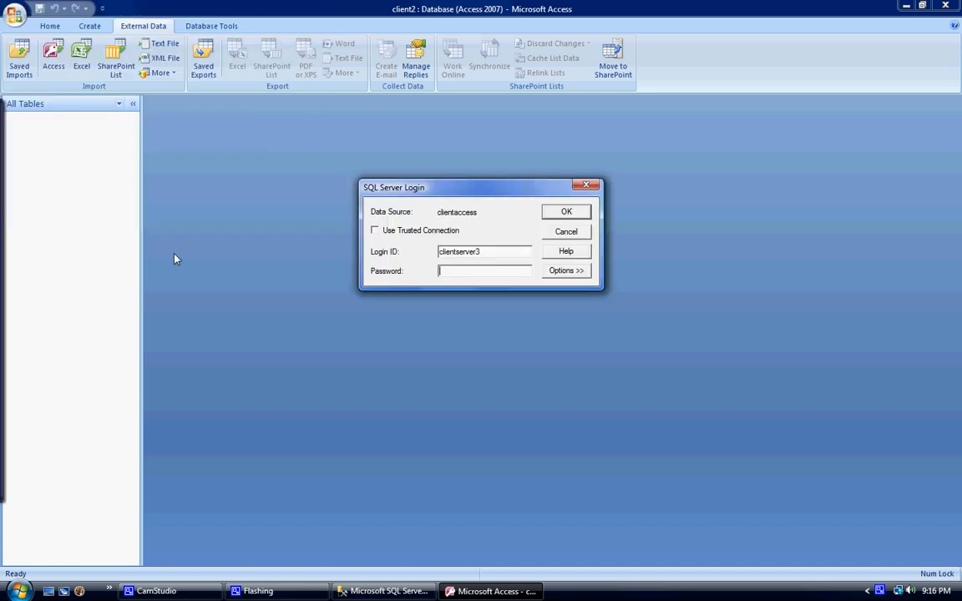
{"action": "left_click", "coordinate": [504, 268]}
{"action": "left_click", "coordinate": [547, 213]}
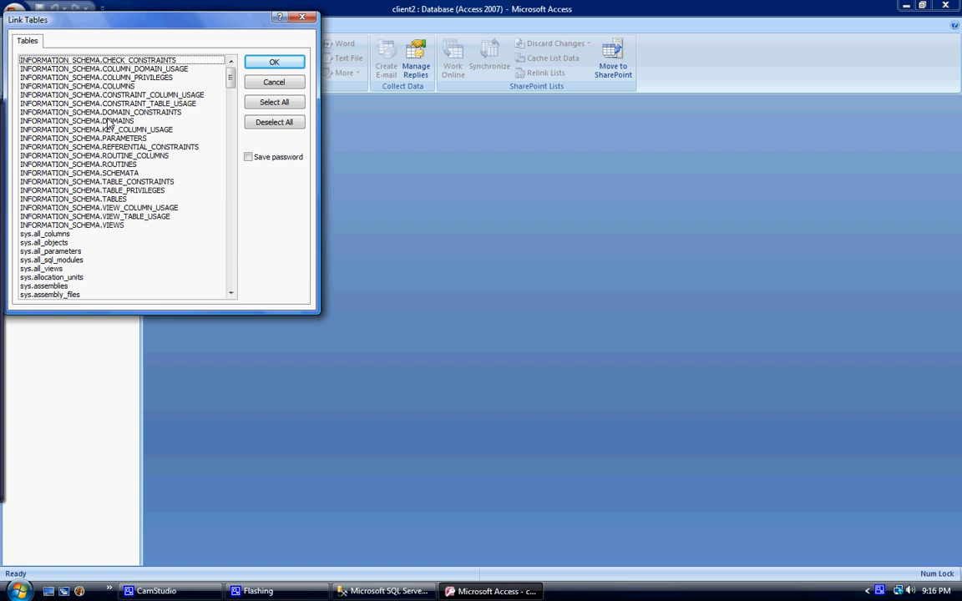
- Look through the list of linkable tables for user tables from the access7 database
{"action": "scroll", "coordinate": [108, 123], "scroll_direction": "down", "scroll_amount": 20}
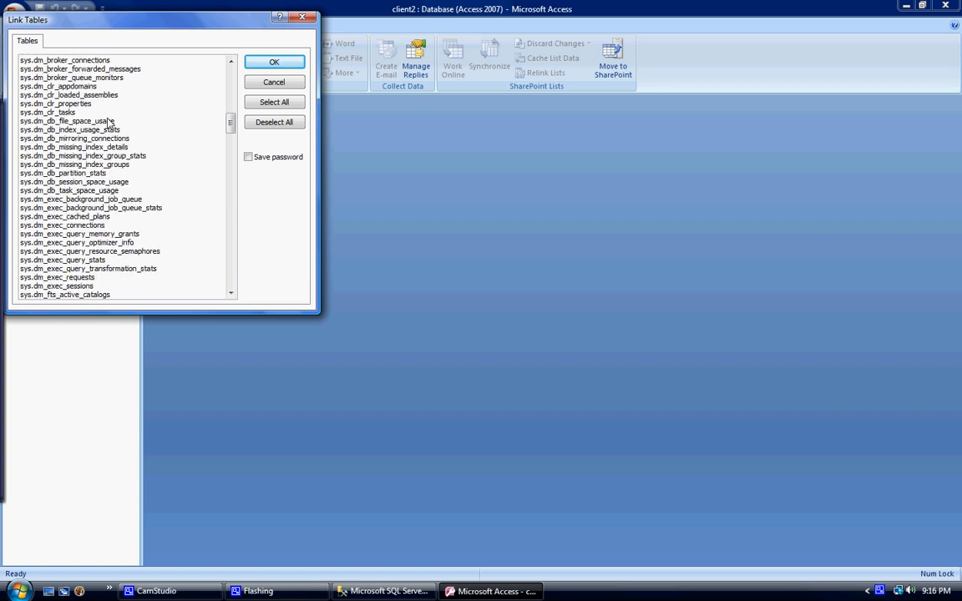
{"action": "scroll", "coordinate": [109, 123], "scroll_direction": "down", "scroll_amount": 4}
{"action": "scroll", "coordinate": [107, 123], "scroll_direction": "up", "scroll_amount": 20}
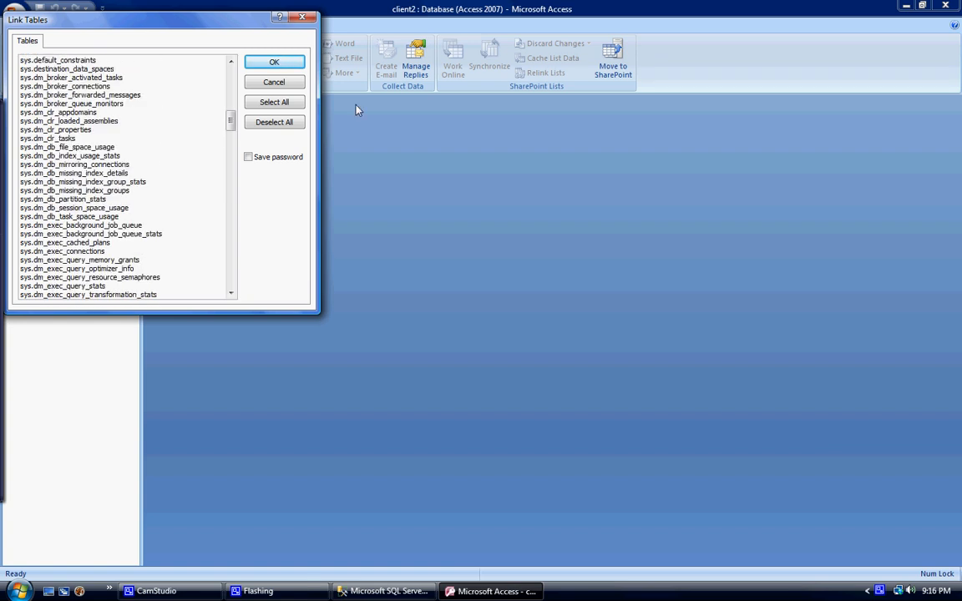
{"action": "scroll", "coordinate": [74, 132], "scroll_direction": "up", "scroll_amount": 2}
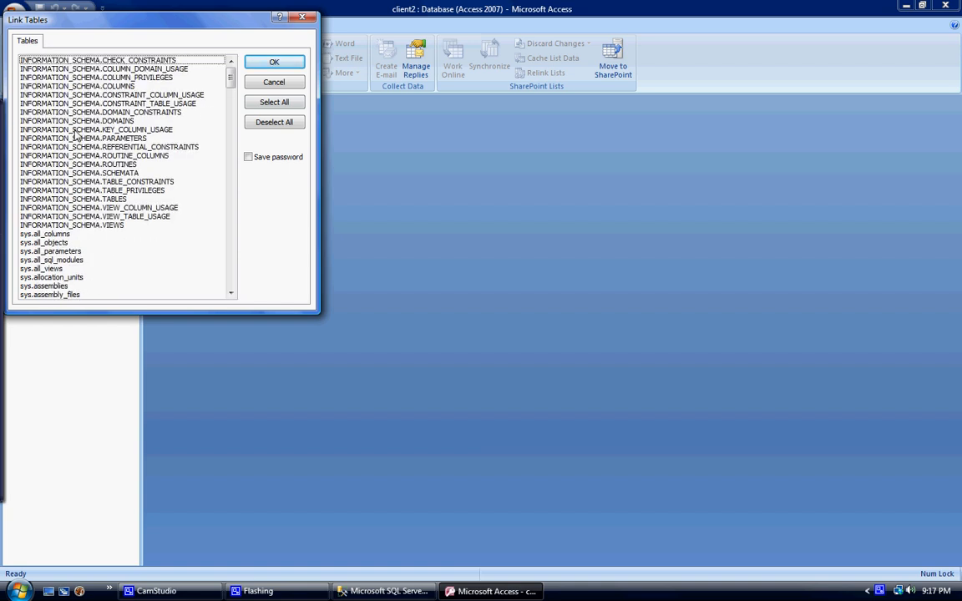
{"action": "scroll", "coordinate": [113, 123], "scroll_direction": "down", "scroll_amount": 6}
{"action": "scroll", "coordinate": [113, 123], "scroll_direction": "down", "scroll_amount": 20}
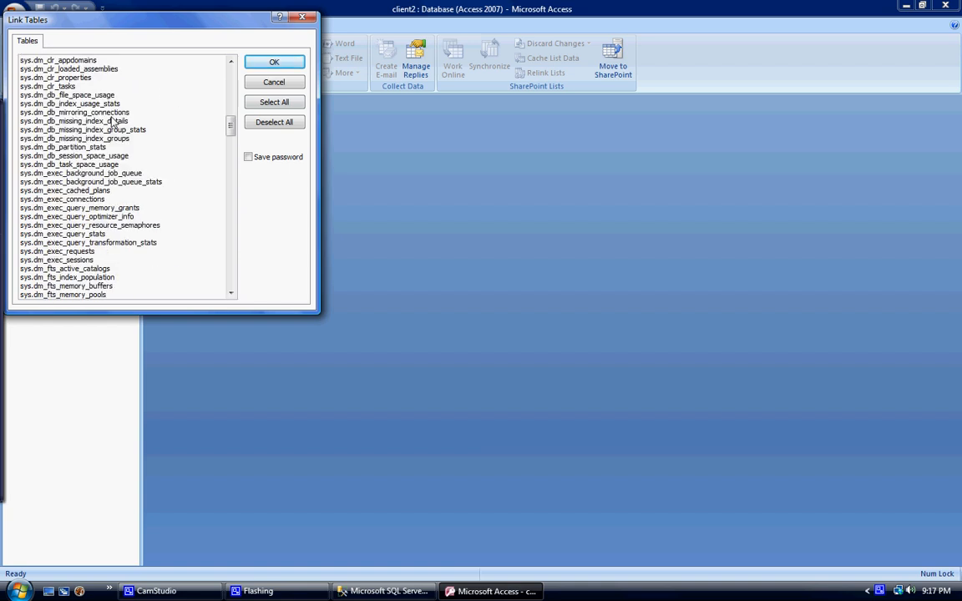
{"action": "scroll", "coordinate": [113, 123], "scroll_direction": "down", "scroll_amount": 20}
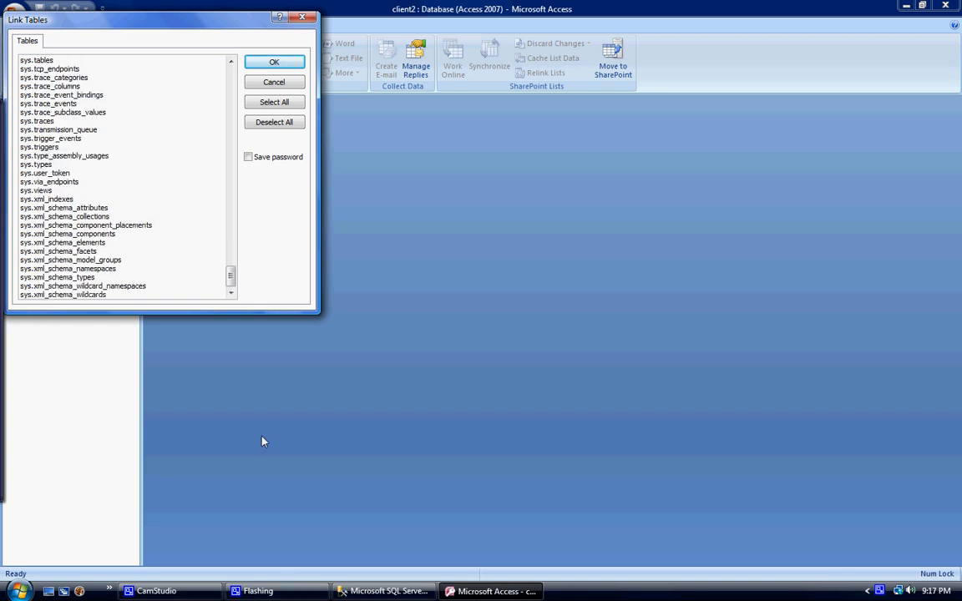
- Switch to SQL Server Management Studio and open the access7 database's permissions for the clientserver3 user
{"action": "left_click", "coordinate": [387, 591]}
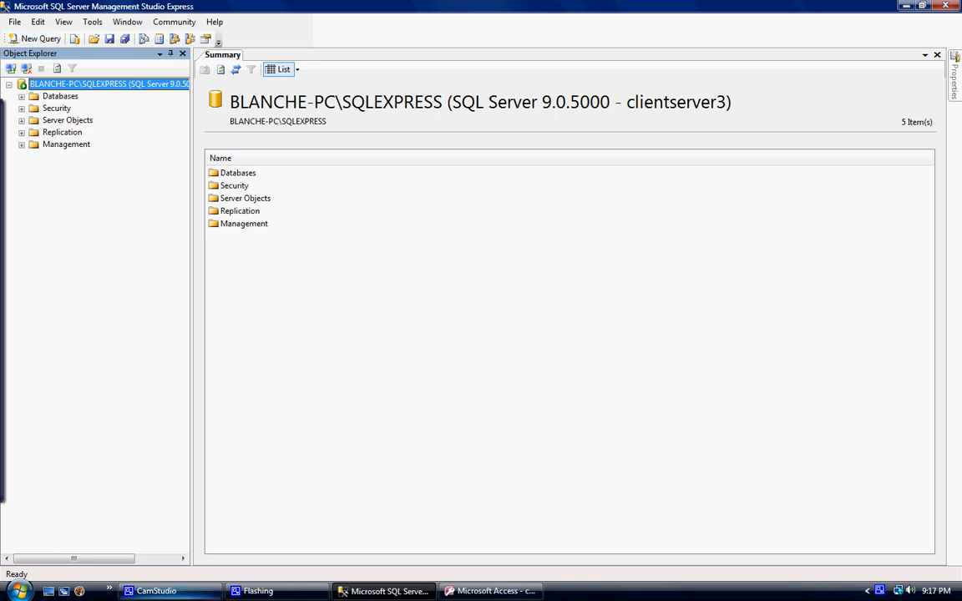
{"action": "left_click", "coordinate": [153, 591]}
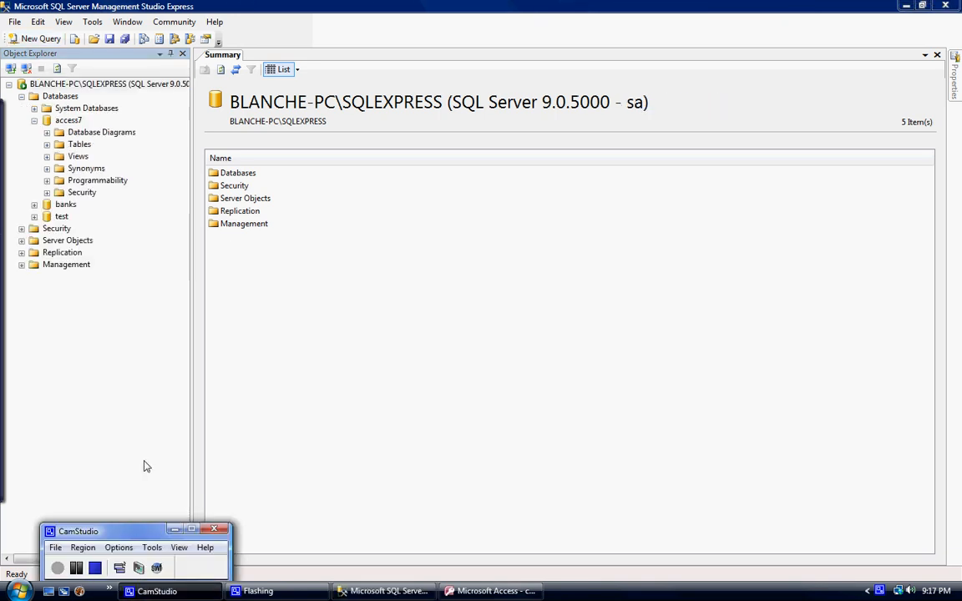
{"action": "right_click", "coordinate": [74, 123]}
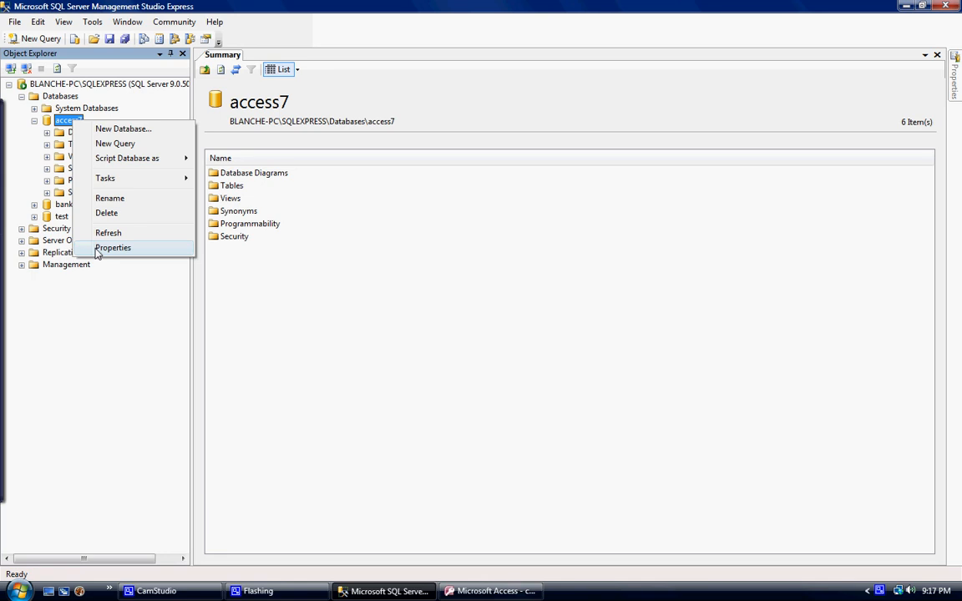
{"action": "left_click", "coordinate": [112, 248]}
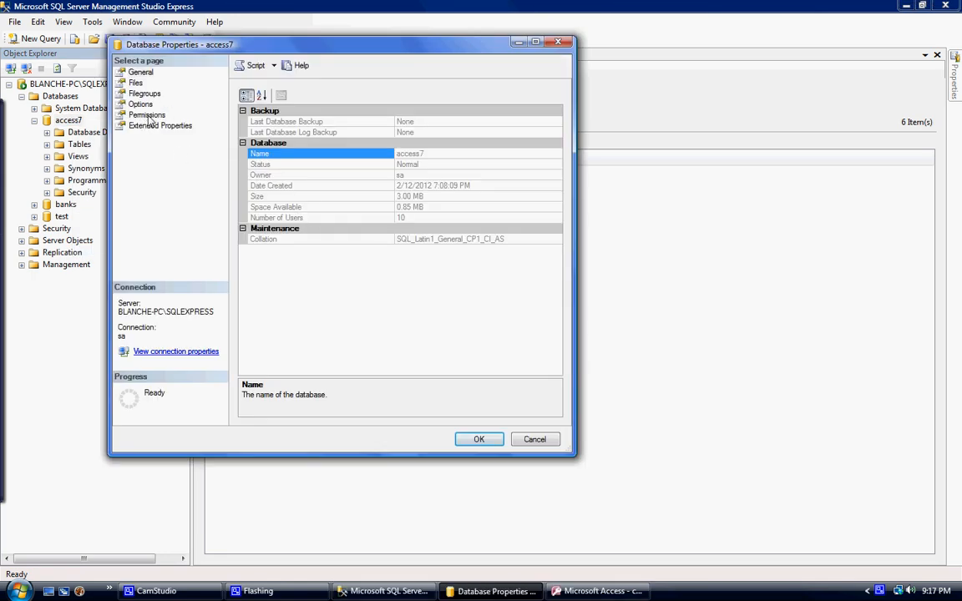
{"action": "left_click", "coordinate": [147, 116]}
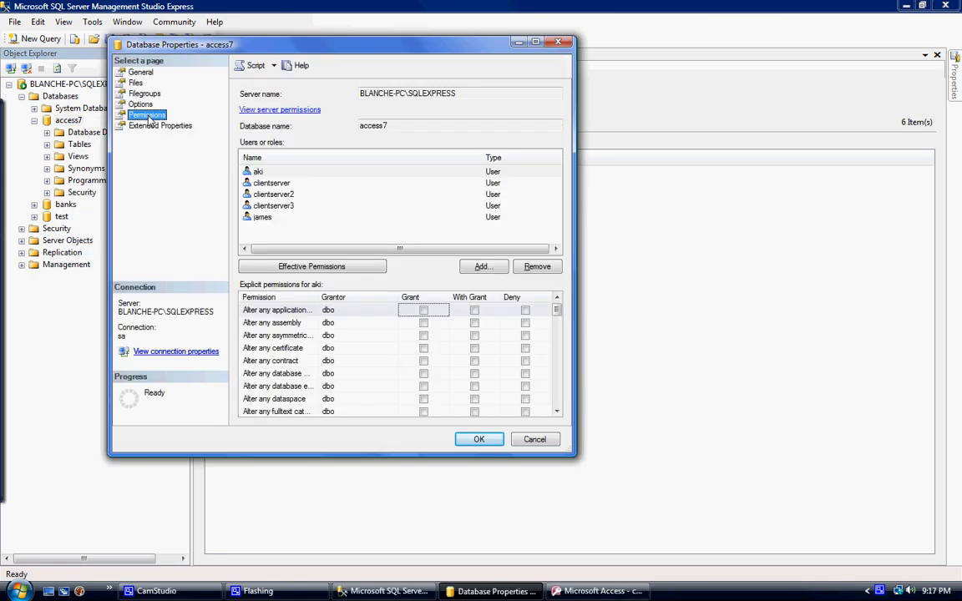
{"action": "left_click", "coordinate": [279, 206]}
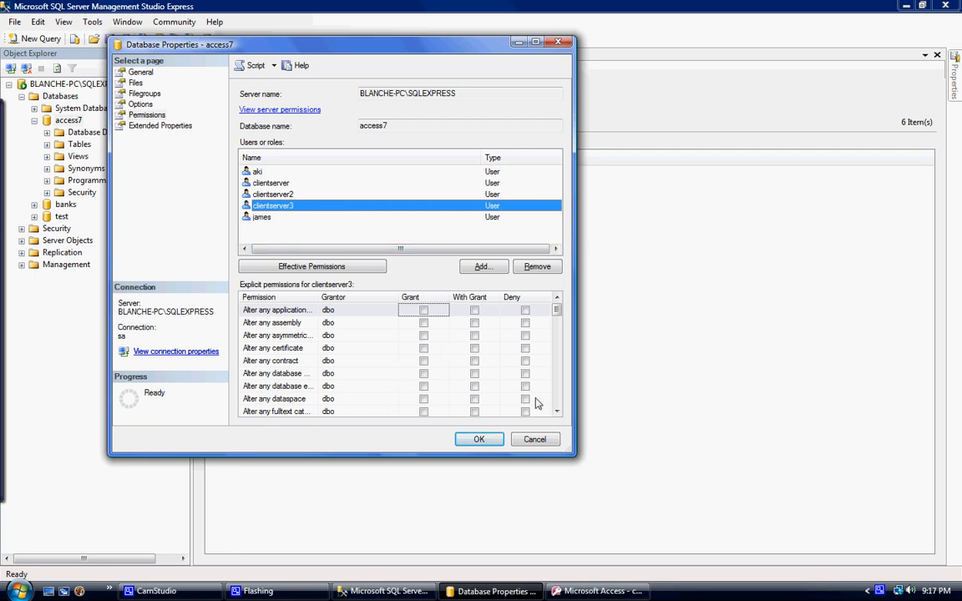
- Grant clientserver3 the Update, Select, Insert and Execute permissions on access7
{"action": "left_click", "coordinate": [557, 412]}
{"action": "left_click", "coordinate": [557, 412]}
{"action": "left_click_drag", "start_coordinate": [557, 411], "coordinate": [557, 411]}
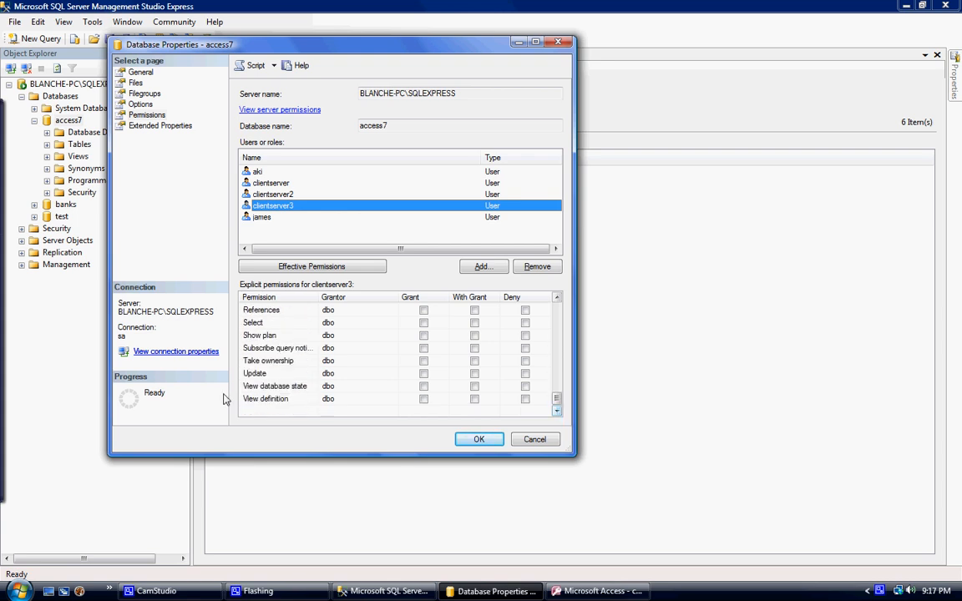
{"action": "left_click", "coordinate": [424, 373]}
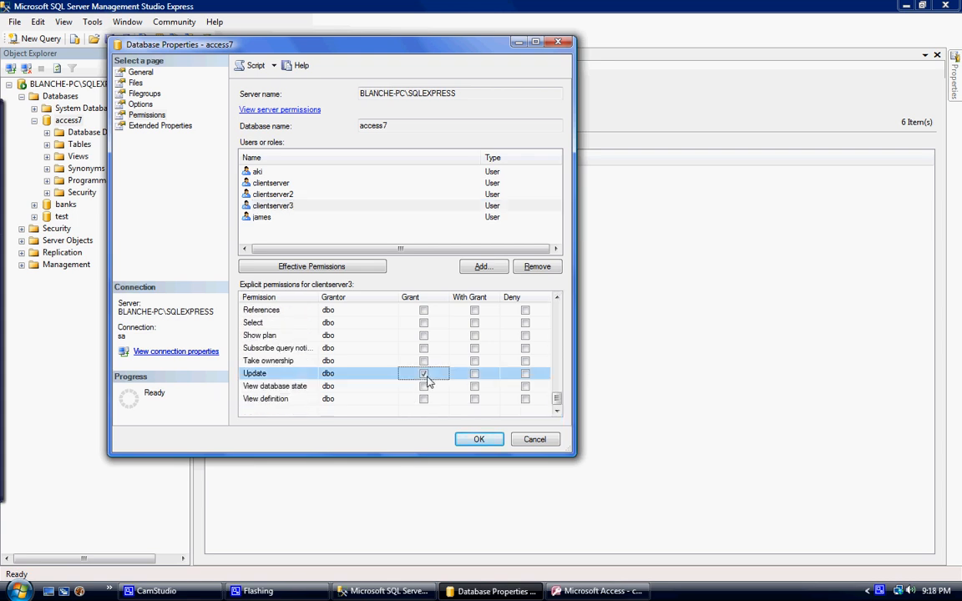
{"action": "left_click", "coordinate": [424, 323]}
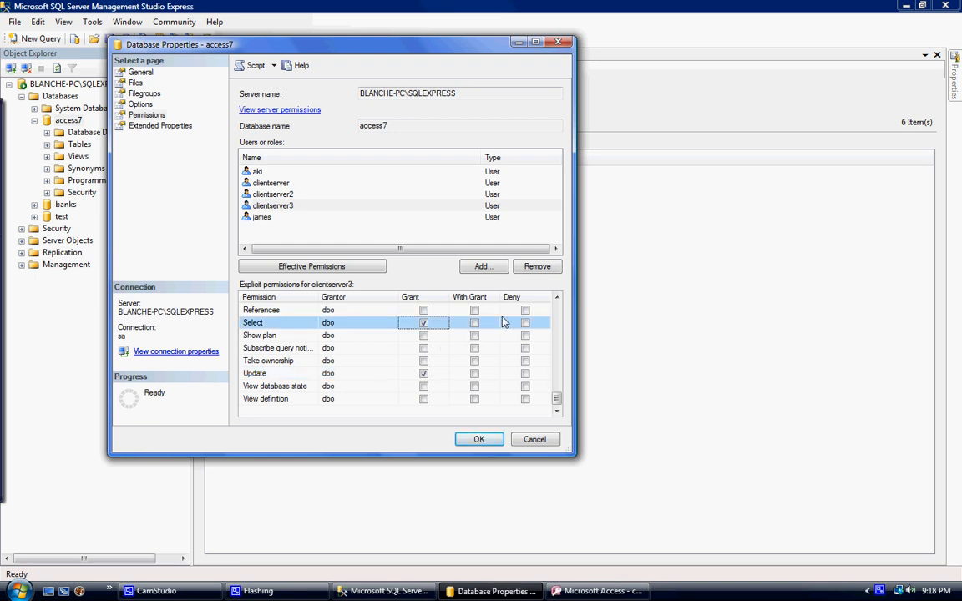
{"action": "left_click", "coordinate": [557, 298]}
{"action": "left_click", "coordinate": [557, 298]}
{"action": "left_click", "coordinate": [556, 298]}
{"action": "left_click", "coordinate": [557, 298]}
{"action": "left_click", "coordinate": [557, 298]}
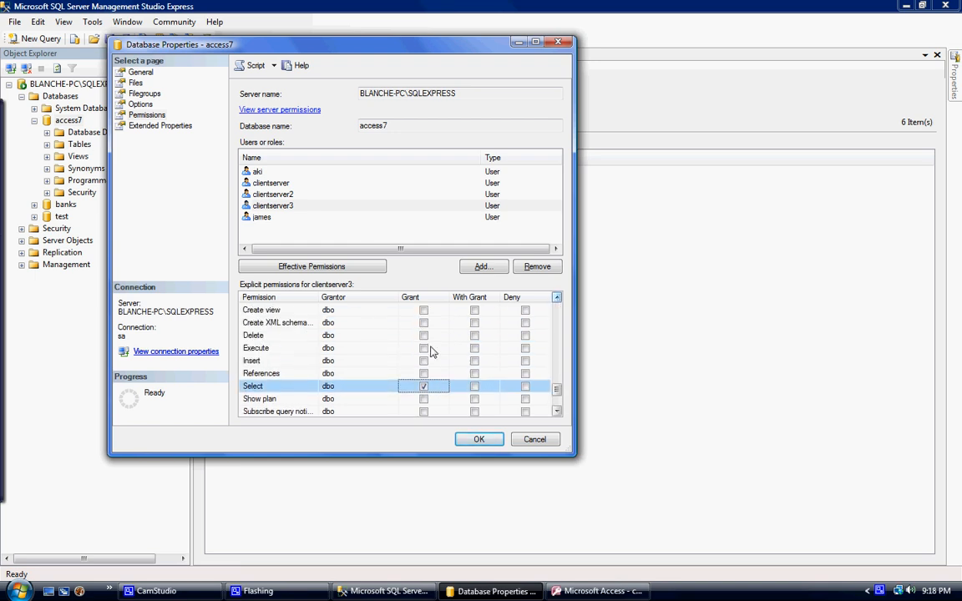
{"action": "left_click", "coordinate": [424, 362]}
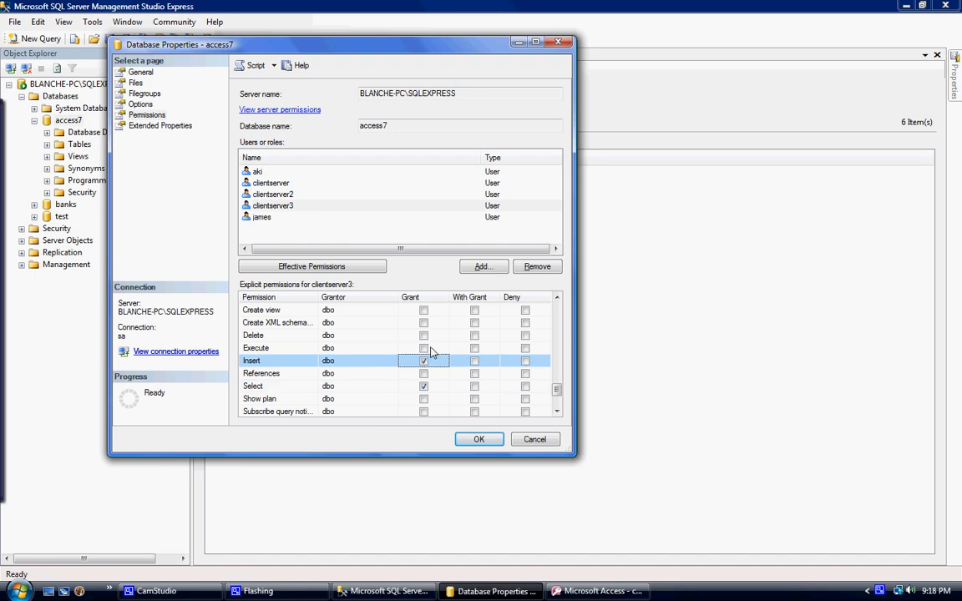
{"action": "left_click", "coordinate": [423, 348]}
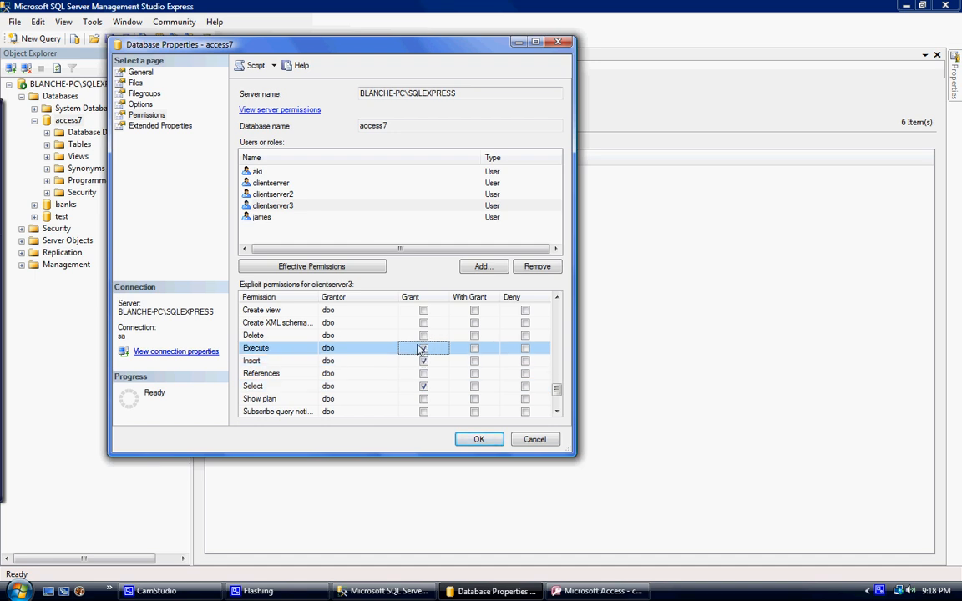
- Grant clientserver3 the Authenticate permission, keep Connect granted, and save the access7 permission changes
{"action": "left_click", "coordinate": [557, 298]}
{"action": "left_click", "coordinate": [557, 298]}
{"action": "left_click", "coordinate": [557, 299]}
{"action": "left_click", "coordinate": [557, 298]}
{"action": "left_click", "coordinate": [557, 298]}
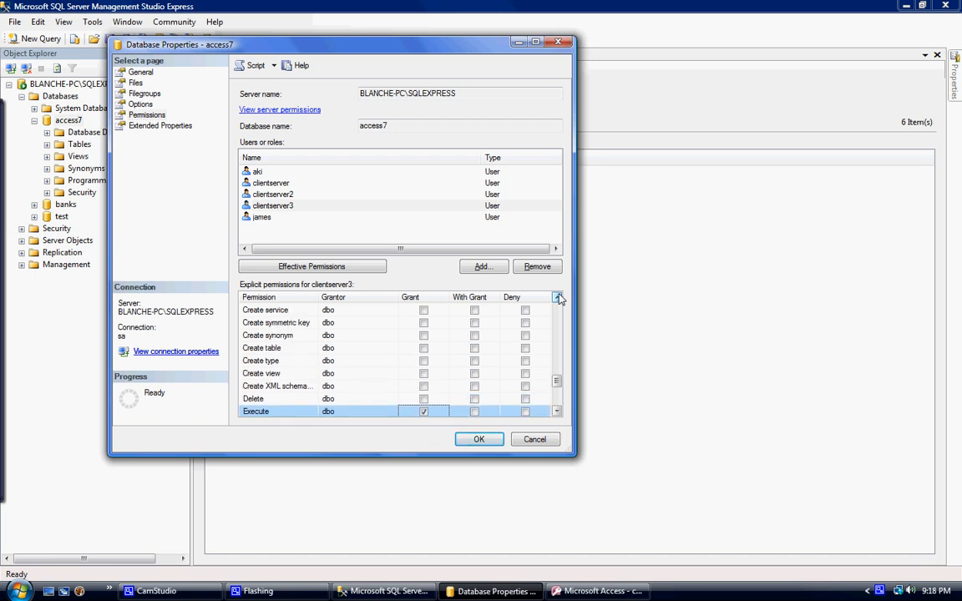
{"action": "left_click", "coordinate": [557, 298]}
{"action": "left_click", "coordinate": [557, 299]}
{"action": "left_click", "coordinate": [557, 298]}
{"action": "left_click", "coordinate": [557, 298]}
{"action": "left_click", "coordinate": [557, 298]}
{"action": "left_click", "coordinate": [557, 298]}
{"action": "left_click", "coordinate": [556, 299]}
{"action": "left_click", "coordinate": [557, 298]}
{"action": "left_click", "coordinate": [557, 298]}
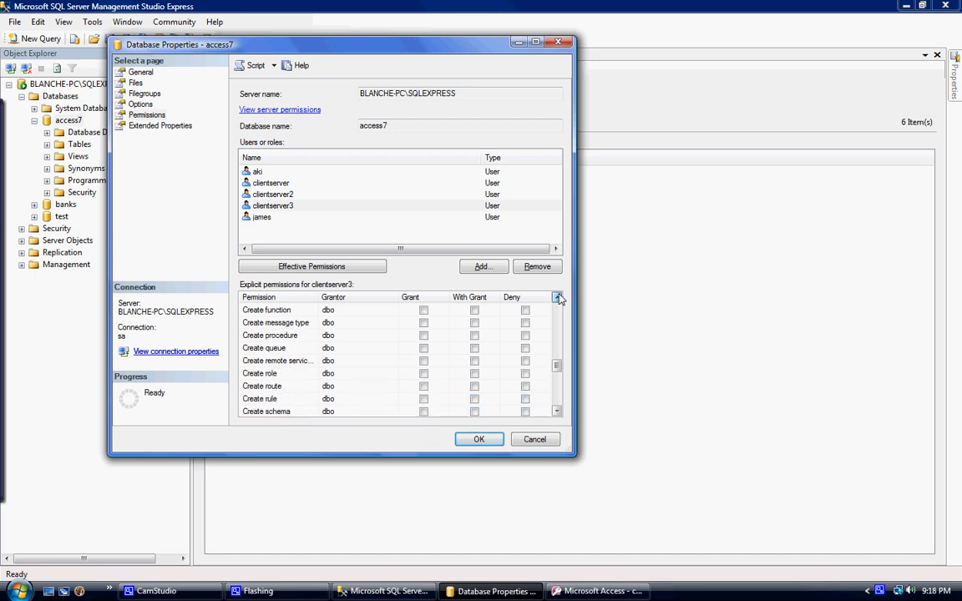
{"action": "left_click", "coordinate": [556, 298]}
{"action": "left_click", "coordinate": [557, 299]}
{"action": "left_click", "coordinate": [557, 298]}
{"action": "left_click", "coordinate": [557, 298]}
{"action": "left_click", "coordinate": [557, 298]}
{"action": "left_click", "coordinate": [557, 298]}
{"action": "left_click", "coordinate": [557, 298]}
{"action": "left_click", "coordinate": [557, 298]}
{"action": "left_click", "coordinate": [557, 298]}
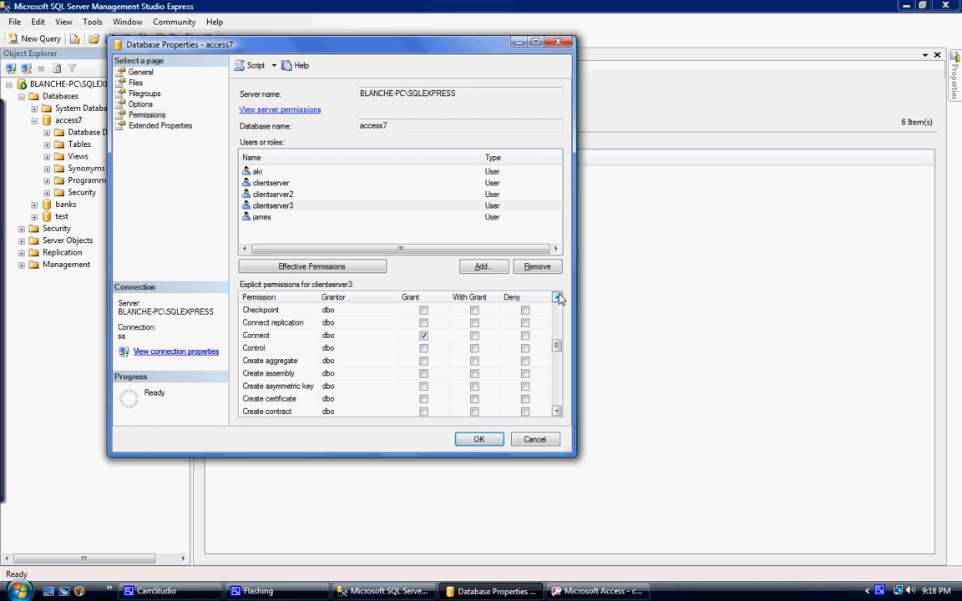
{"action": "left_click", "coordinate": [423, 335]}
{"action": "left_click", "coordinate": [557, 299]}
{"action": "left_click", "coordinate": [557, 299]}
{"action": "left_click", "coordinate": [557, 298]}
{"action": "left_click", "coordinate": [557, 298]}
{"action": "left_click", "coordinate": [557, 298]}
{"action": "left_click", "coordinate": [557, 298]}
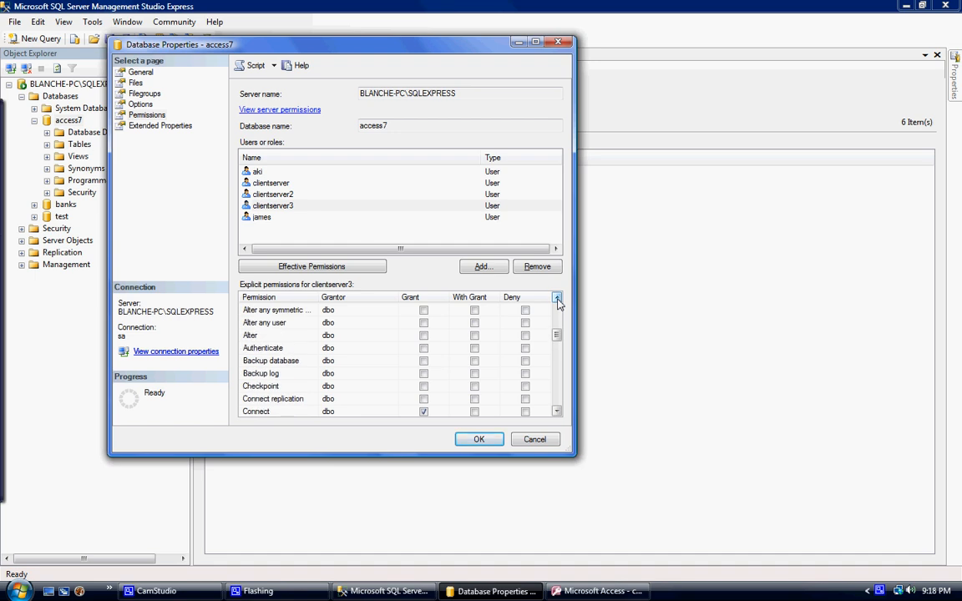
{"action": "left_click", "coordinate": [380, 347]}
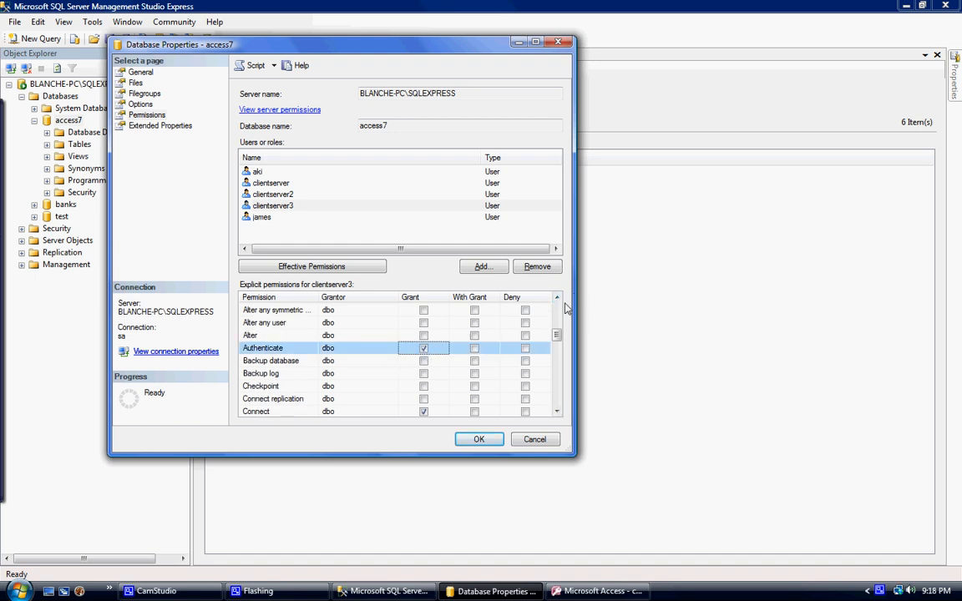
{"action": "left_click", "coordinate": [557, 298]}
{"action": "left_click", "coordinate": [557, 299]}
{"action": "left_click", "coordinate": [557, 298]}
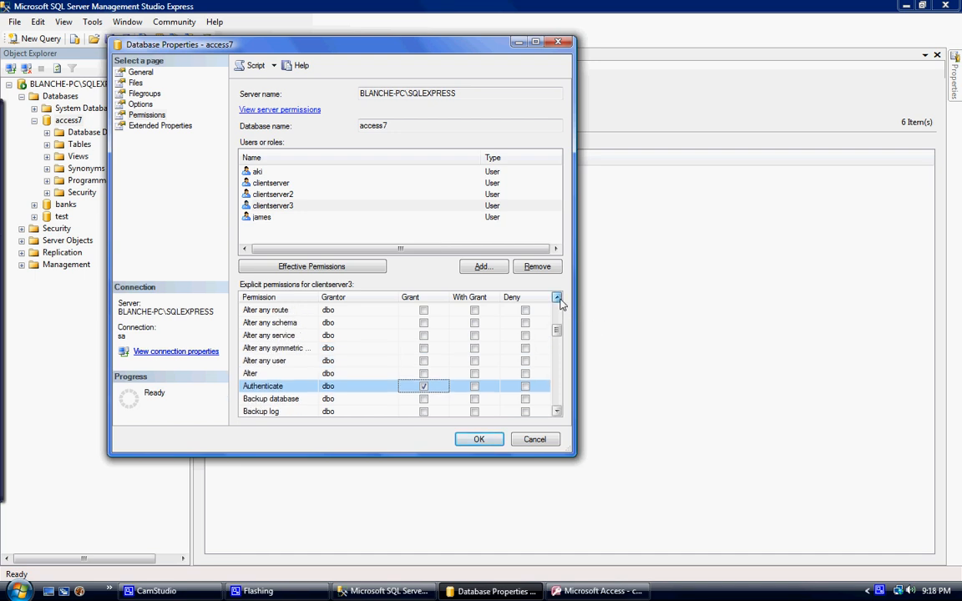
{"action": "left_click", "coordinate": [557, 298]}
{"action": "left_click", "coordinate": [557, 298]}
{"action": "left_click", "coordinate": [557, 299]}
{"action": "scroll", "coordinate": [557, 300], "scroll_direction": "up", "scroll_amount": 3}
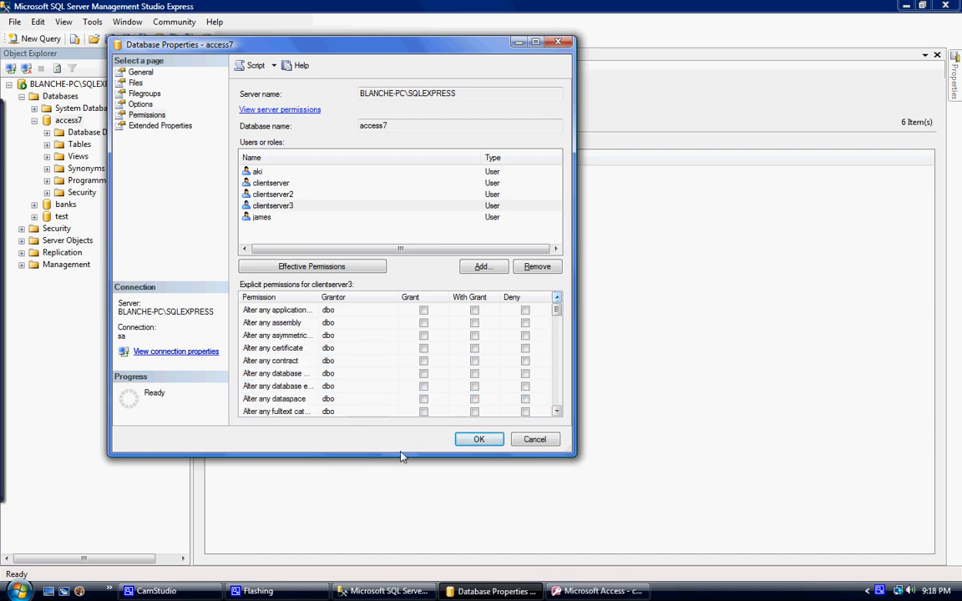
{"action": "left_click", "coordinate": [473, 440]}
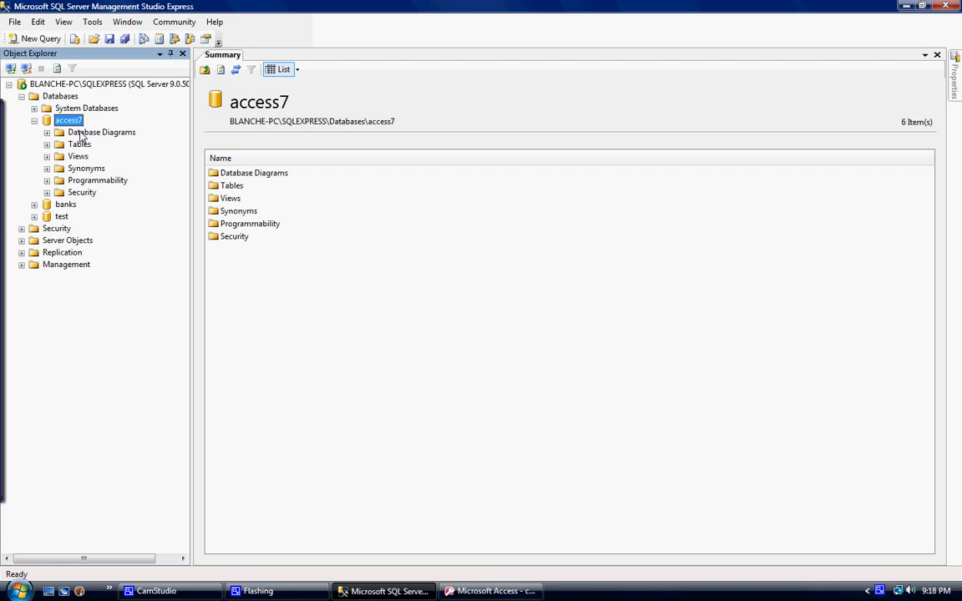
- Switch back to Microsoft Access and cancel the open table-linking dialog
{"action": "left_click", "coordinate": [531, 594]}
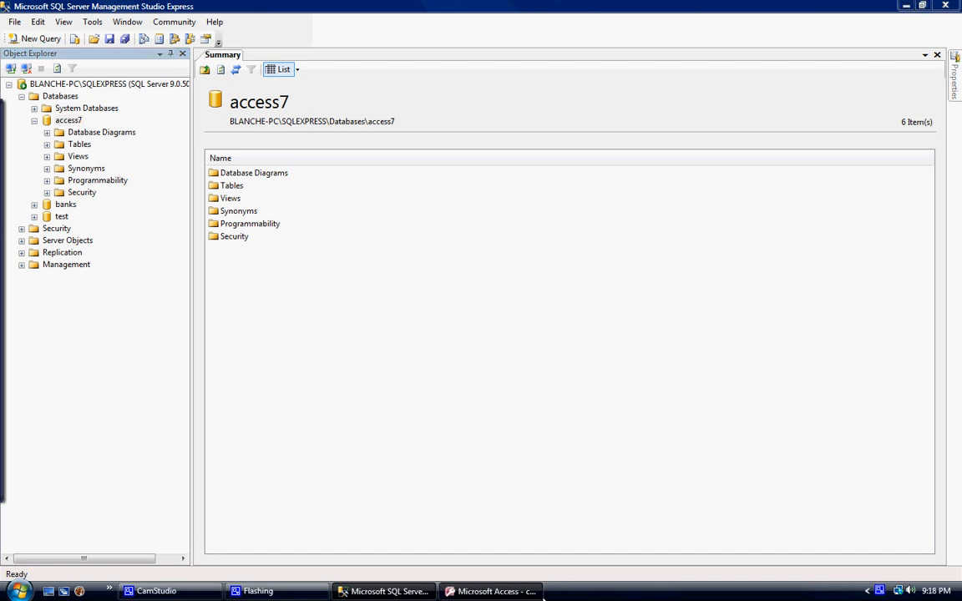
{"action": "left_click", "coordinate": [297, 81]}
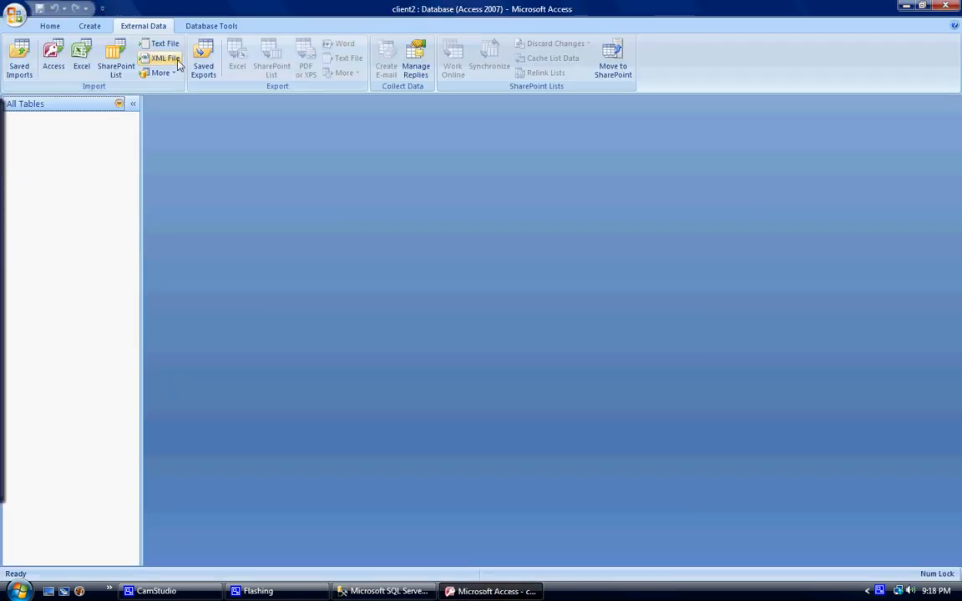
- Start an ODBC database import that links to the data source by creating a linked table
{"action": "left_click", "coordinate": [158, 73]}
{"action": "left_click", "coordinate": [171, 100]}
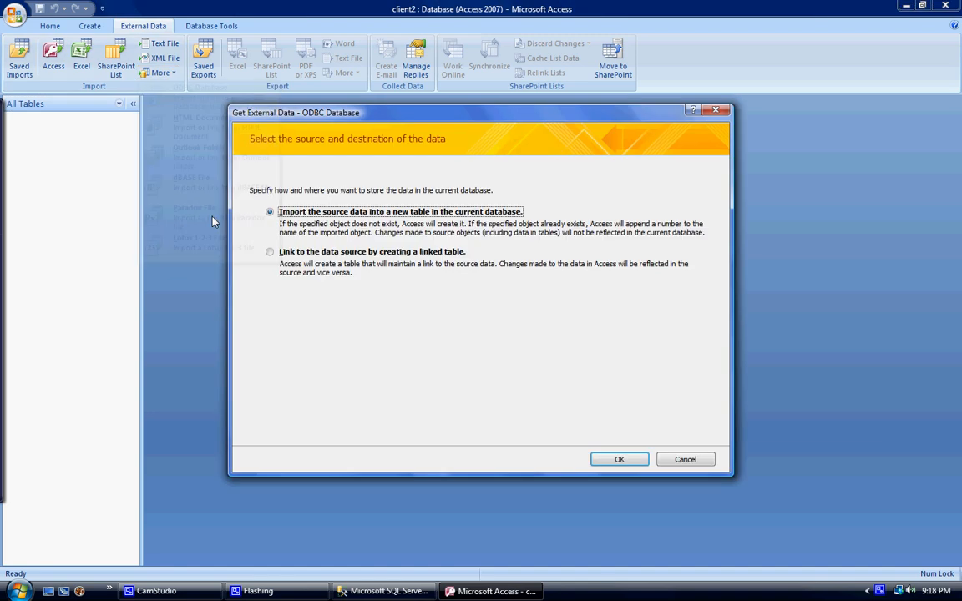
{"action": "left_click", "coordinate": [321, 251]}
{"action": "left_click", "coordinate": [610, 460]}
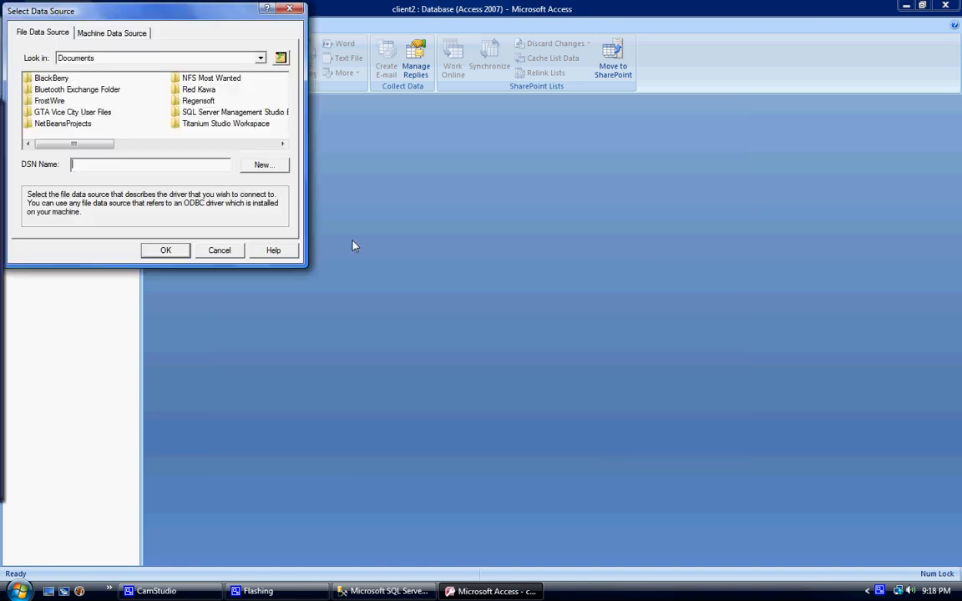
- Choose the clientaccess machine data source and log in as clientserver3 with the account password
{"action": "left_click", "coordinate": [106, 33]}
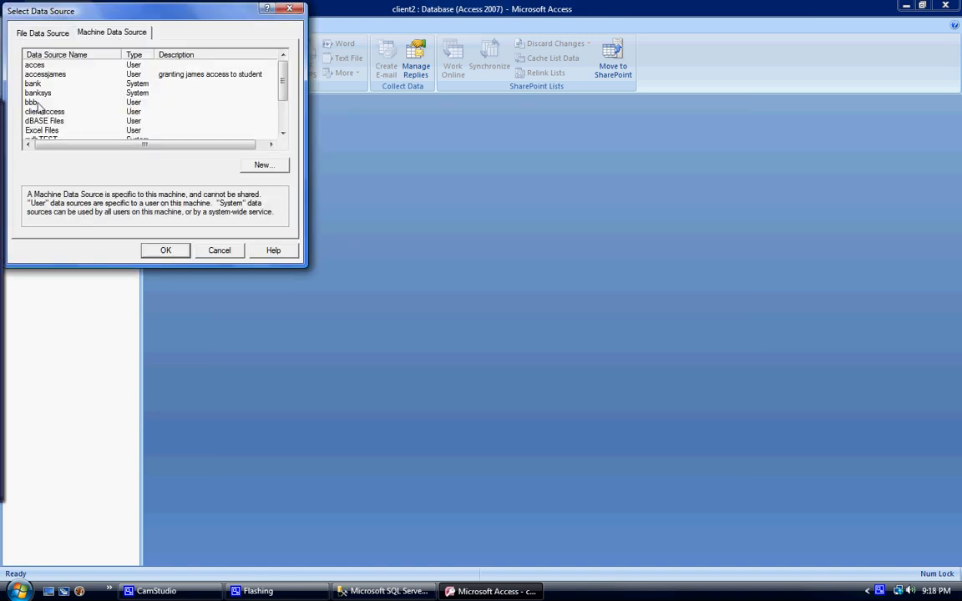
{"action": "left_click", "coordinate": [53, 111]}
{"action": "left_click", "coordinate": [166, 250]}
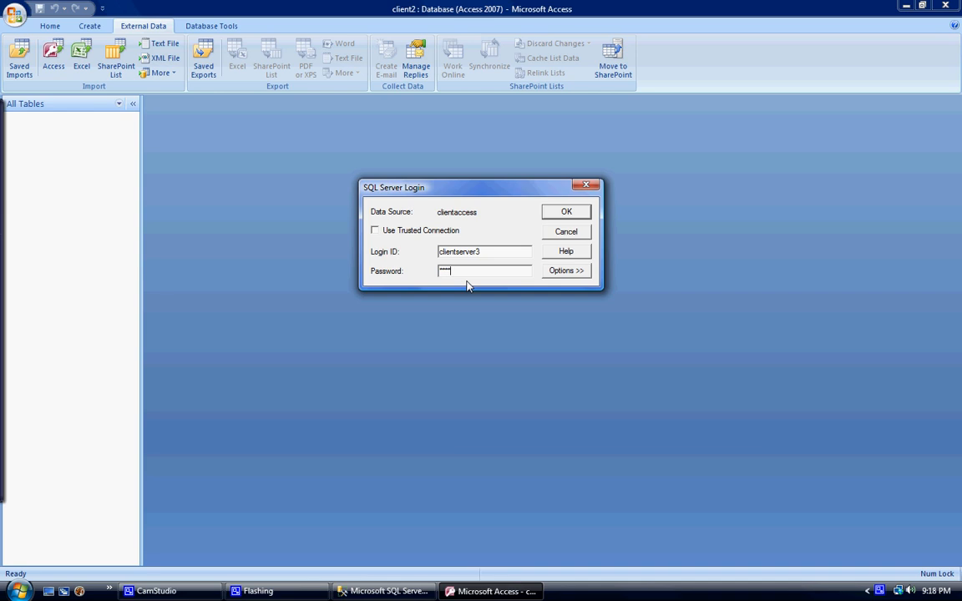
{"action": "key", "text": "Return"}
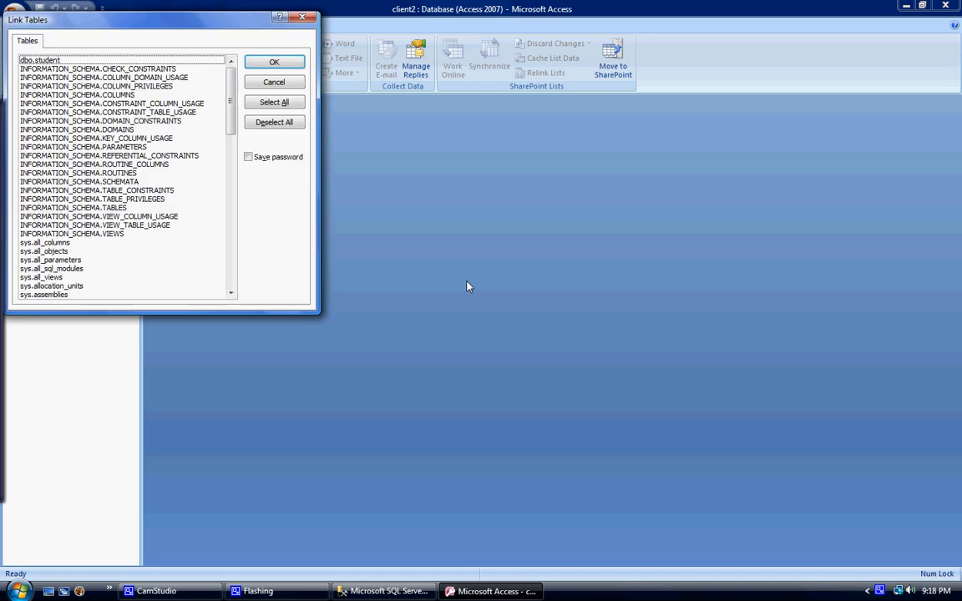
- Link the dbo.student table into the client2 database and open the linked table
{"action": "left_click", "coordinate": [35, 58]}
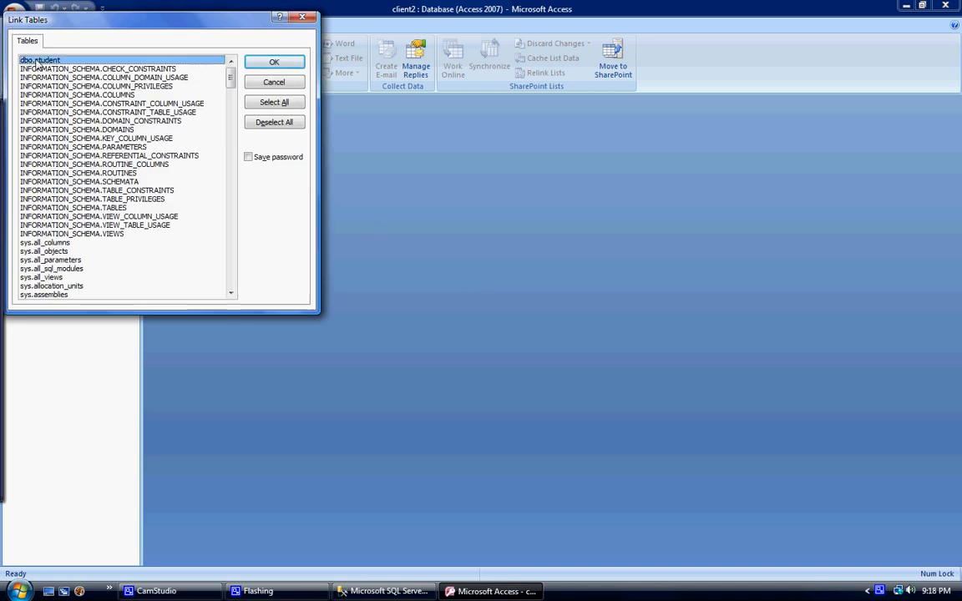
{"action": "left_click", "coordinate": [274, 63]}
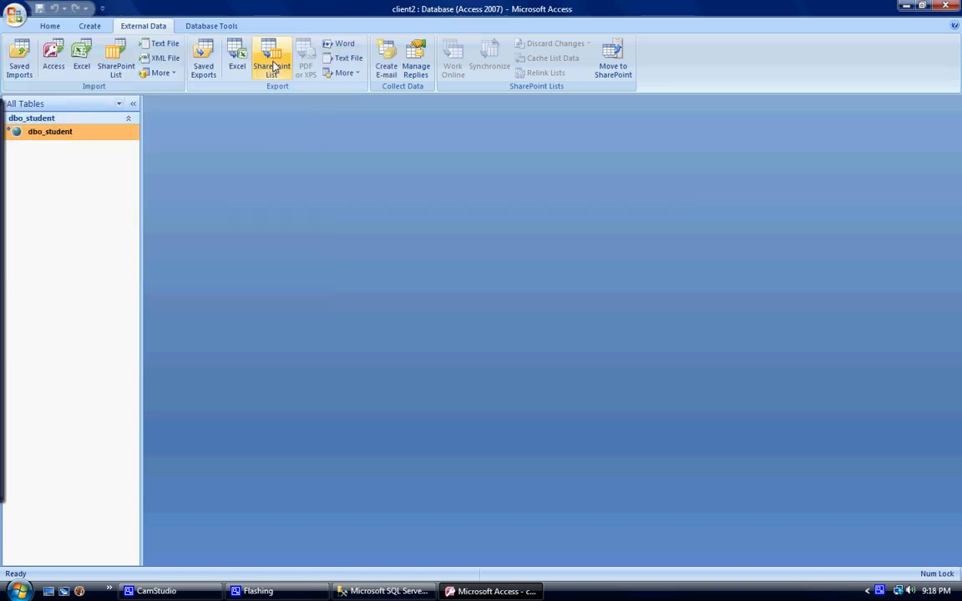
{"action": "double_click", "coordinate": [25, 132]}
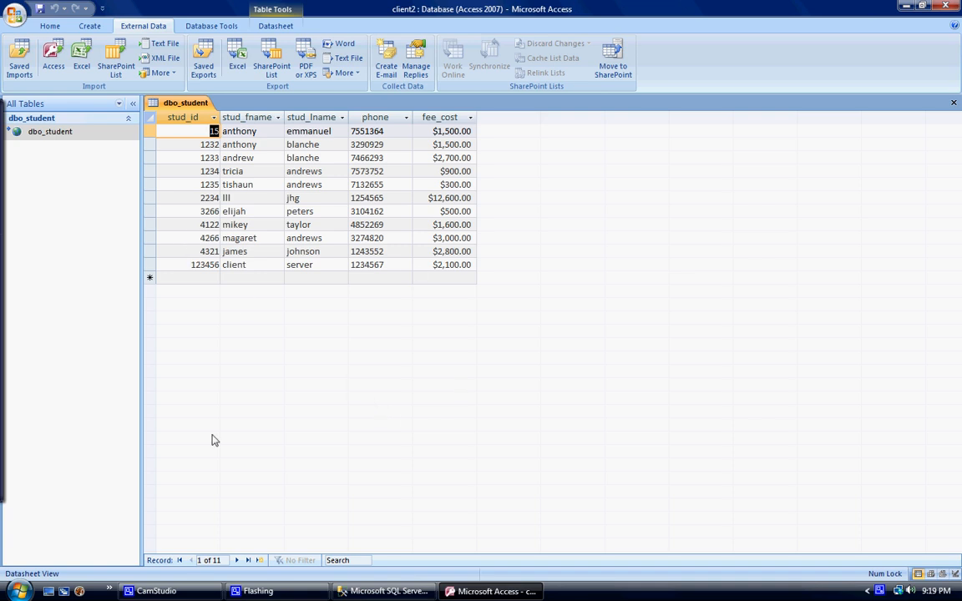
{"action": "left_click", "coordinate": [160, 594]}
{"action": "left_click", "coordinate": [58, 569]}
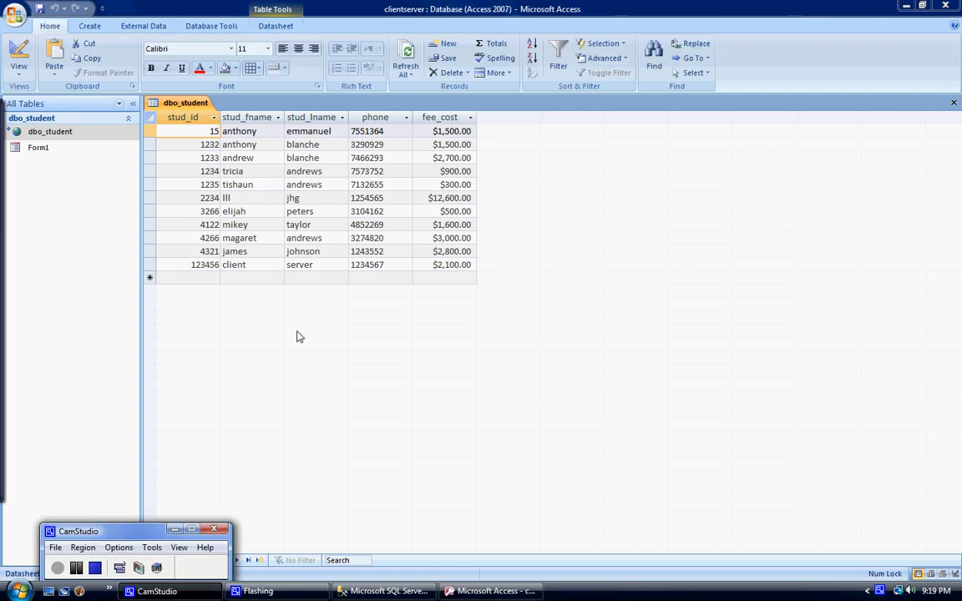
- Open Form1 in the clientserver database and browse the last, first and following student records
{"action": "left_click", "coordinate": [18, 151]}
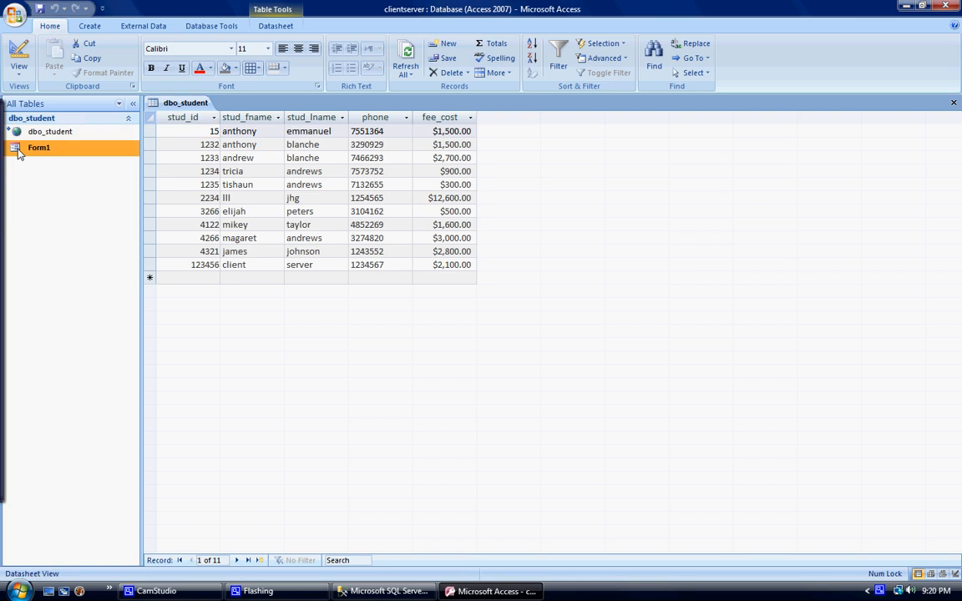
{"action": "double_click", "coordinate": [33, 148]}
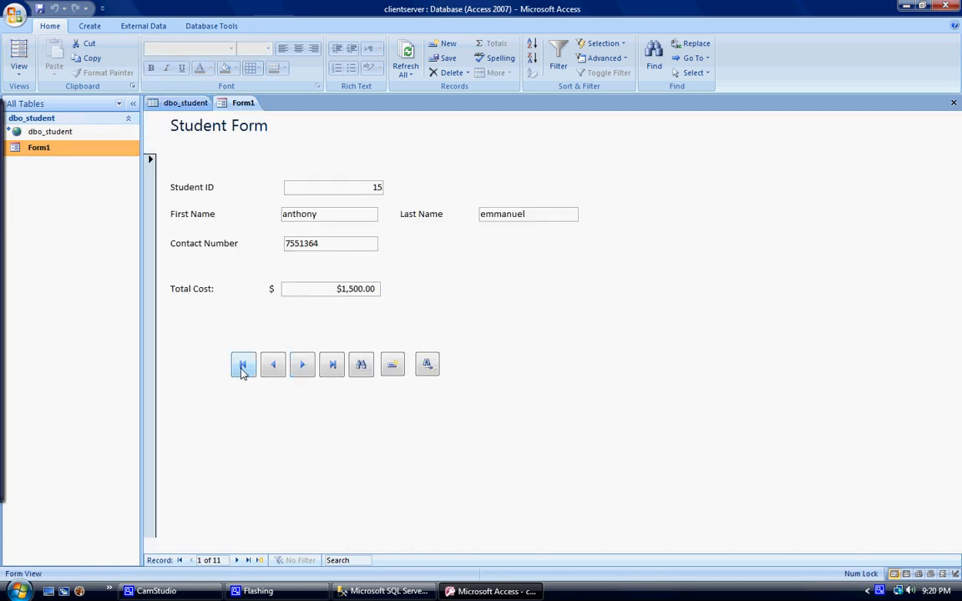
{"action": "left_click", "coordinate": [331, 367]}
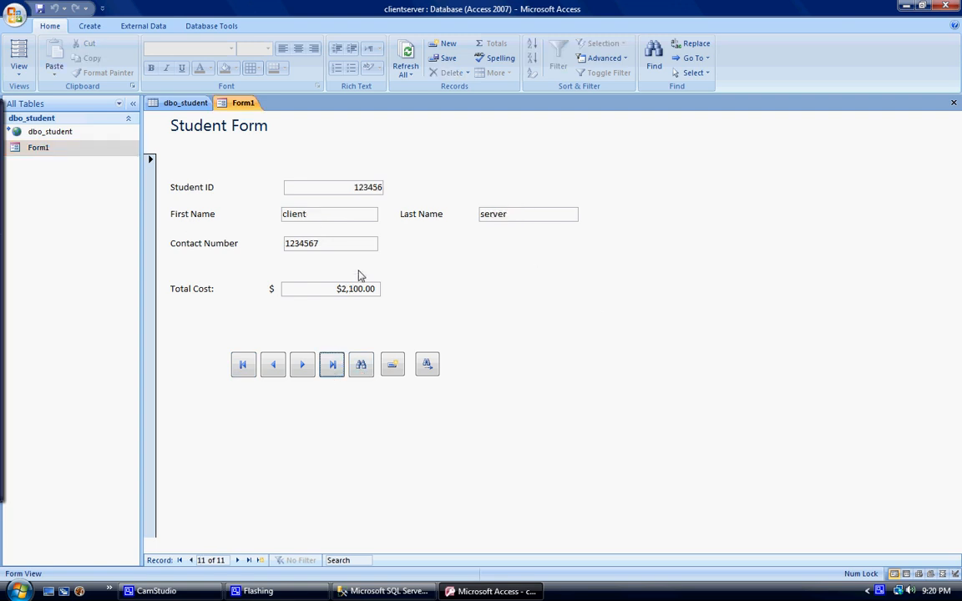
{"action": "left_click", "coordinate": [244, 365]}
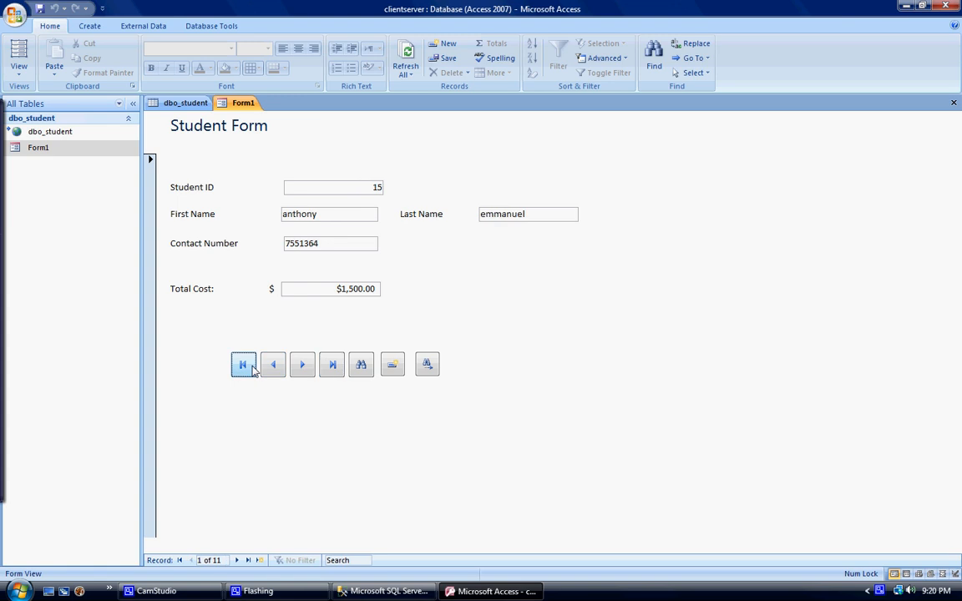
{"action": "left_click", "coordinate": [303, 367]}
{"action": "left_click", "coordinate": [302, 367]}
{"action": "left_click", "coordinate": [303, 368]}
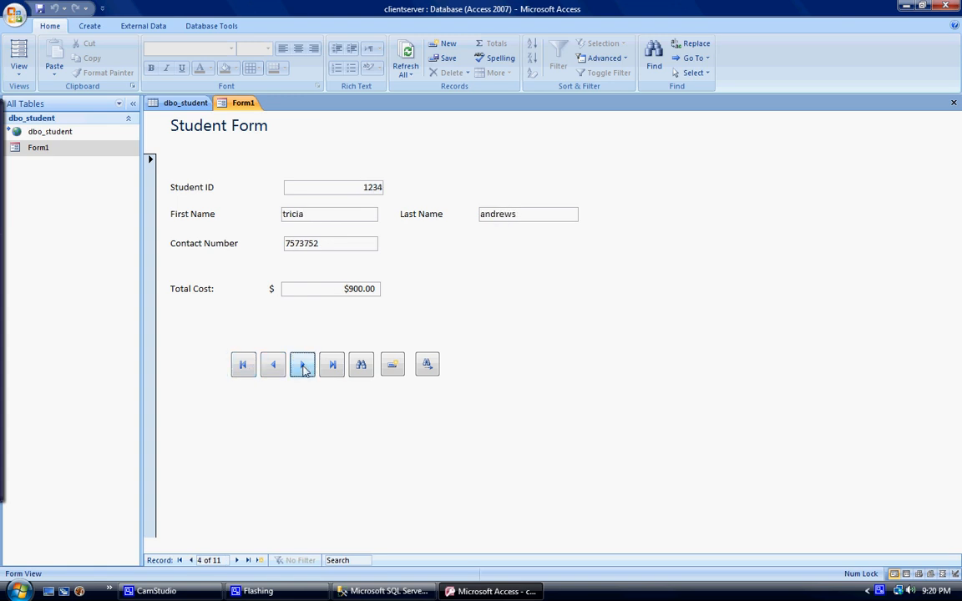
{"action": "left_click", "coordinate": [303, 367]}
- Search the student form for "bl" matching any part of the field, and close the search
{"action": "left_click", "coordinate": [360, 365]}
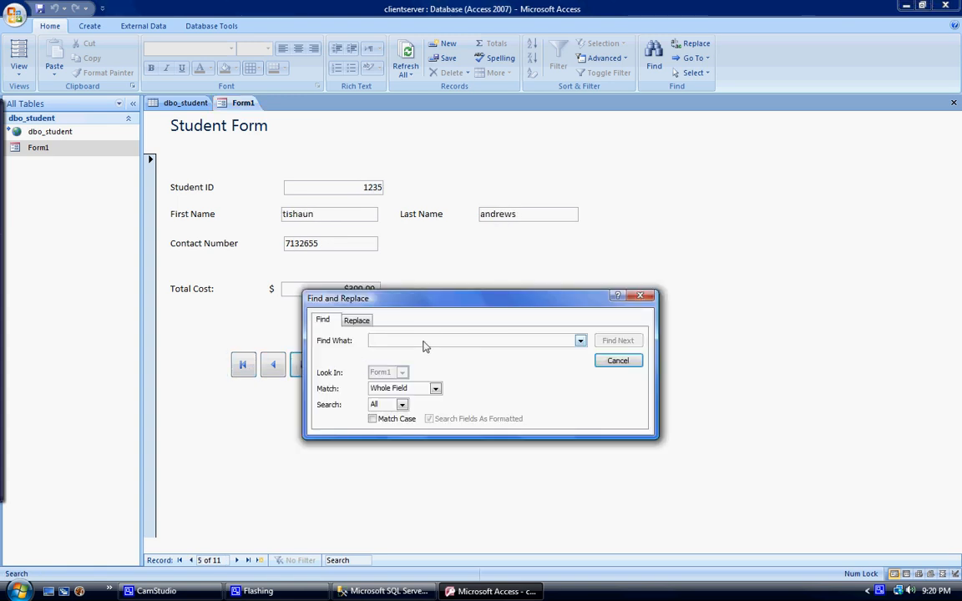
{"action": "left_click", "coordinate": [393, 389]}
{"action": "left_click", "coordinate": [392, 399]}
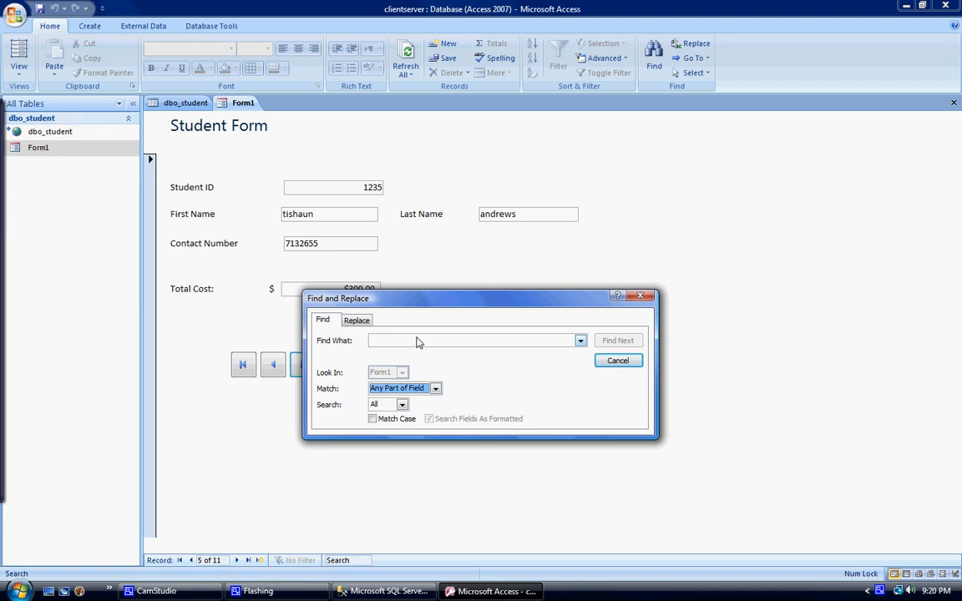
{"action": "left_click", "coordinate": [413, 342]}
{"action": "type", "text": "bl"}
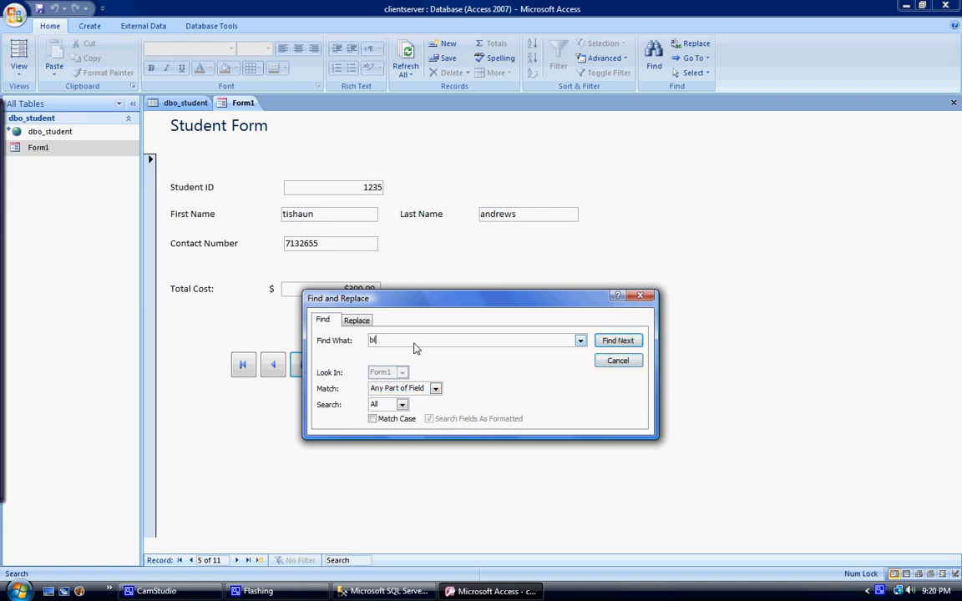
{"action": "key", "text": "Return"}
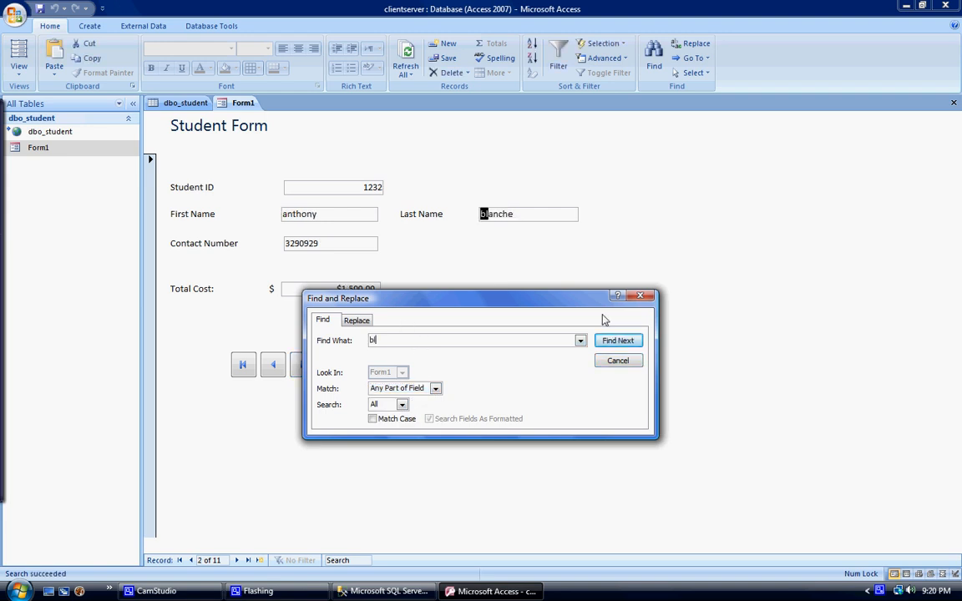
{"action": "left_click", "coordinate": [618, 363]}
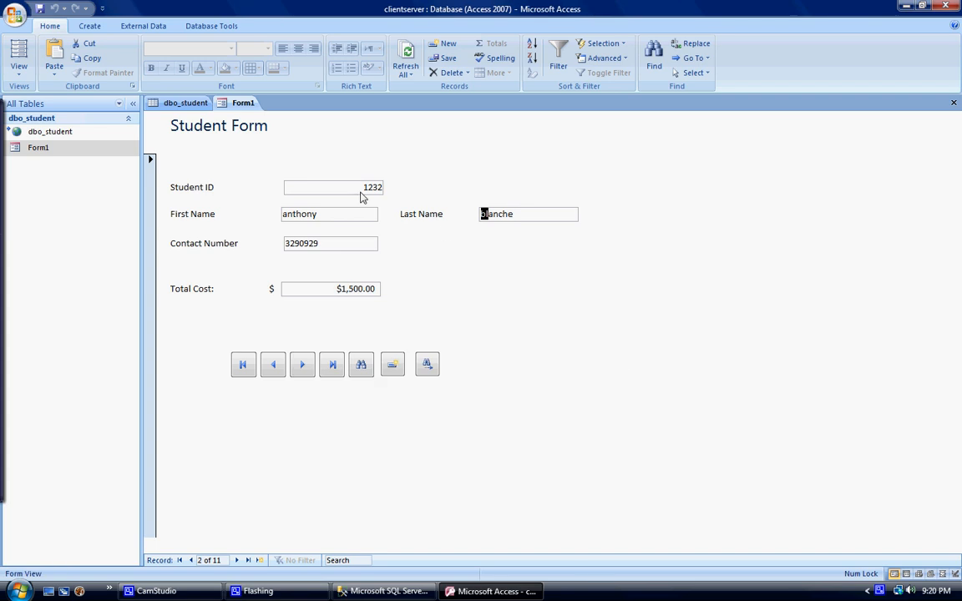
- Add a new record in the student form with the student's ID, full name, contact number and a total cost of 2200
{"action": "left_click", "coordinate": [393, 364]}
{"action": "left_click", "coordinate": [345, 186]}
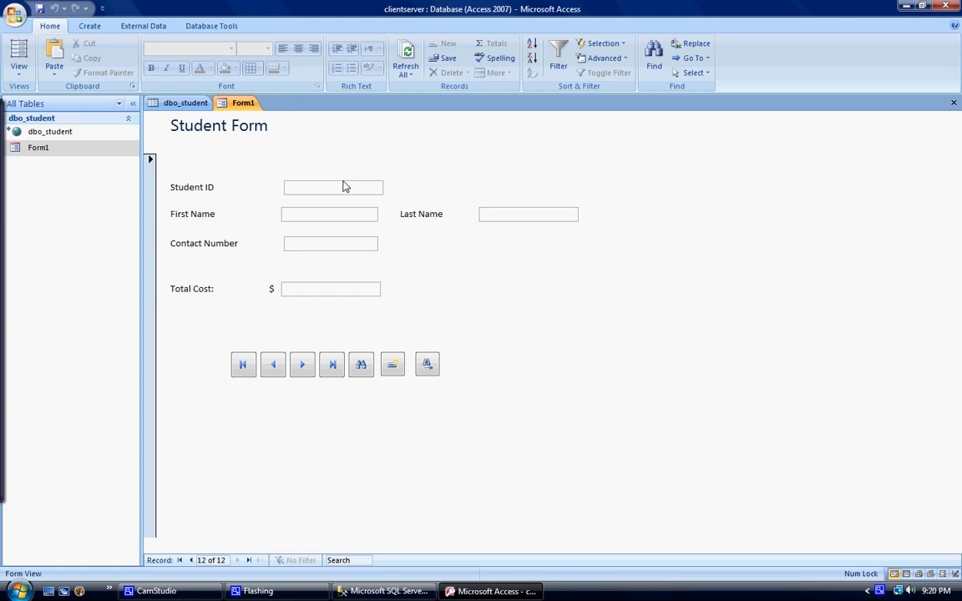
{"action": "type", "text": "12"}
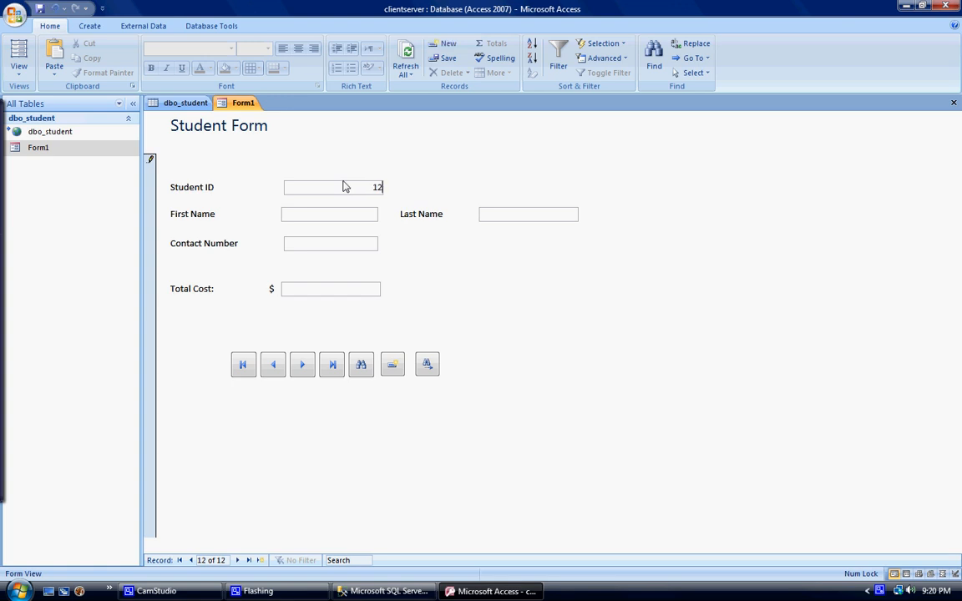
{"action": "type", "text": "34567"}
{"action": "left_click", "coordinate": [352, 218]}
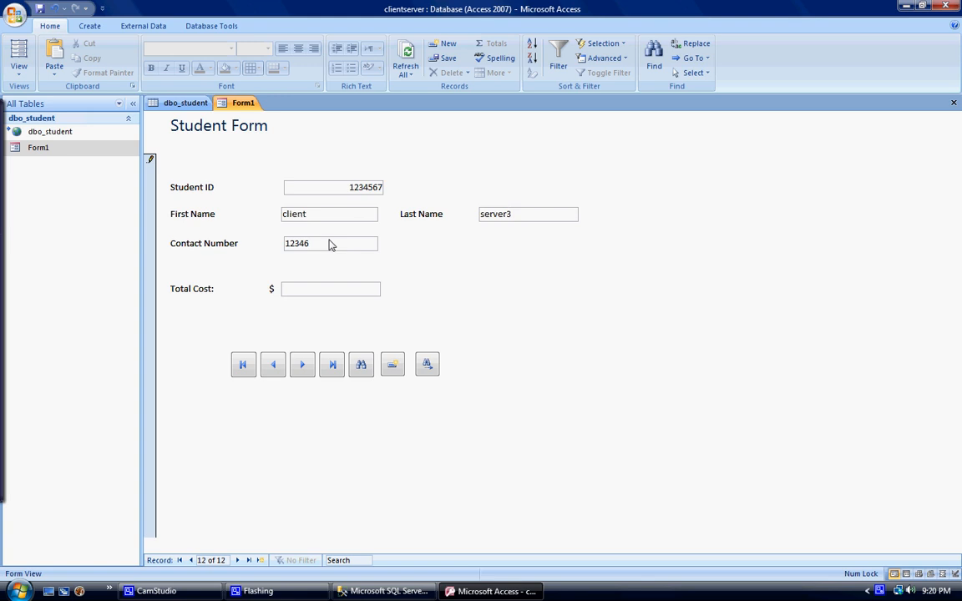
{"action": "left_click", "coordinate": [338, 289]}
{"action": "key", "text": "Return"}
{"action": "key", "text": "Return"}
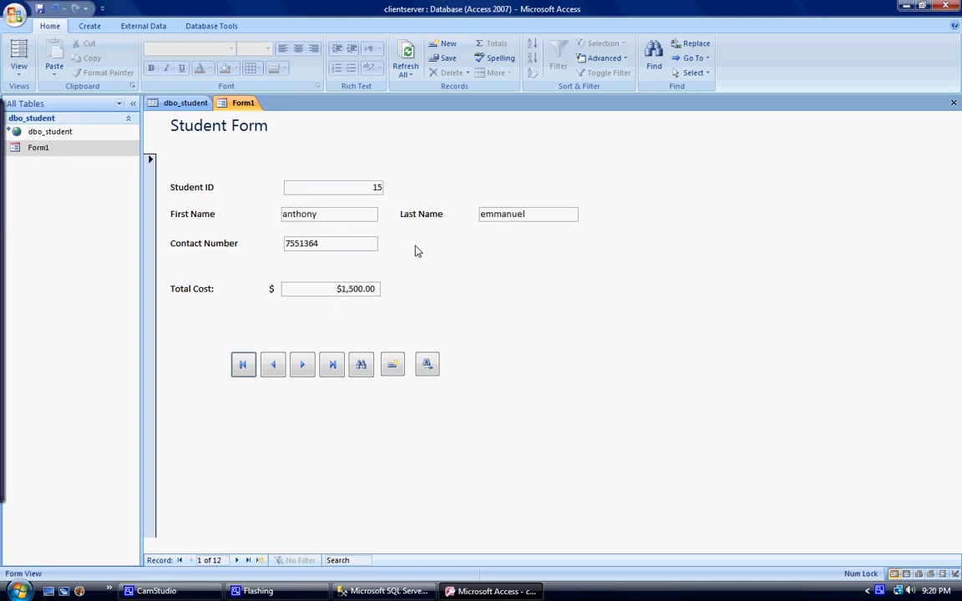
- Switch to SQL Server Management Studio, open access7's dbo.student table and check each field of the newly added student record
{"action": "left_click", "coordinate": [351, 590]}
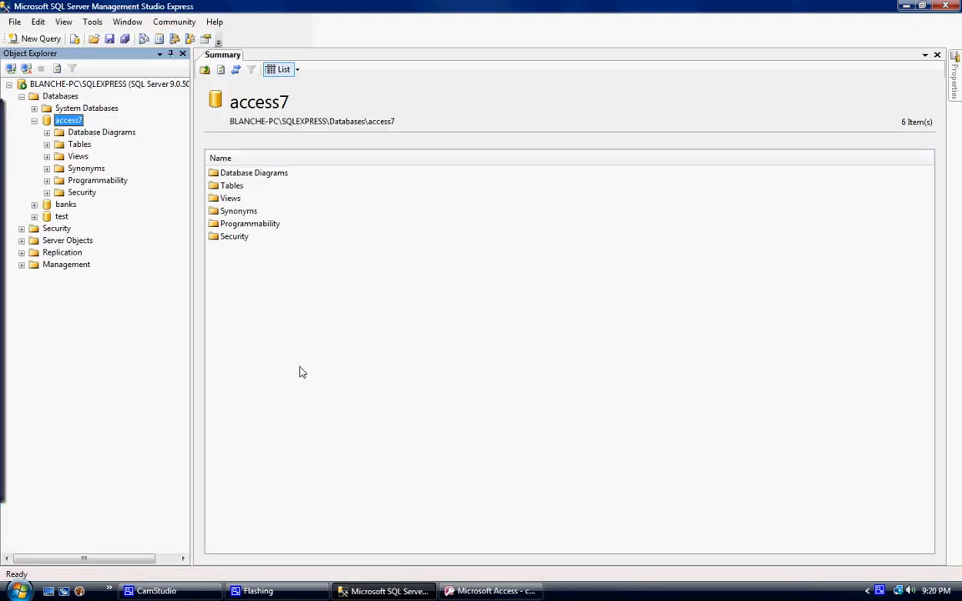
{"action": "left_click", "coordinate": [47, 144]}
{"action": "right_click", "coordinate": [92, 167]}
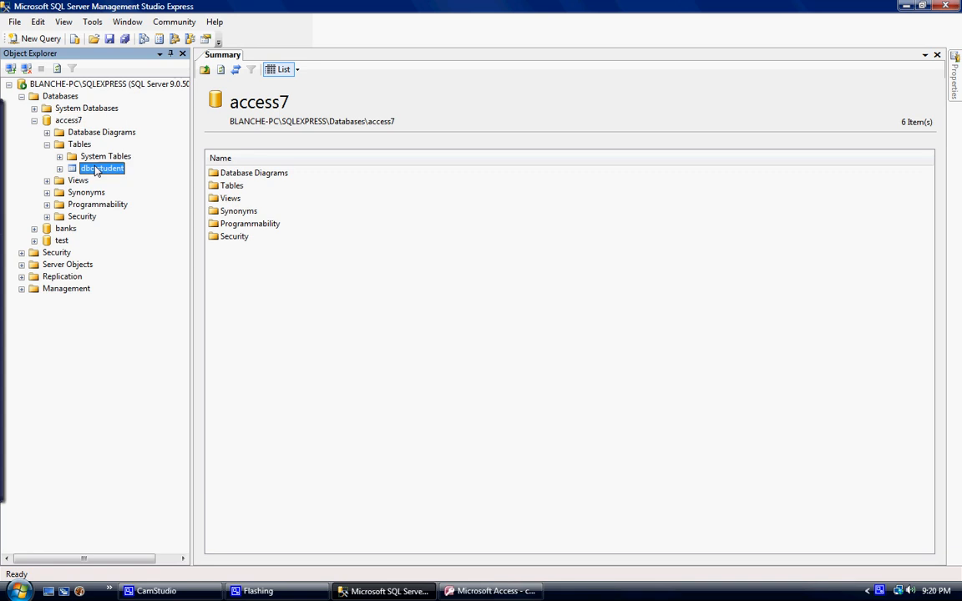
{"action": "left_click", "coordinate": [158, 206]}
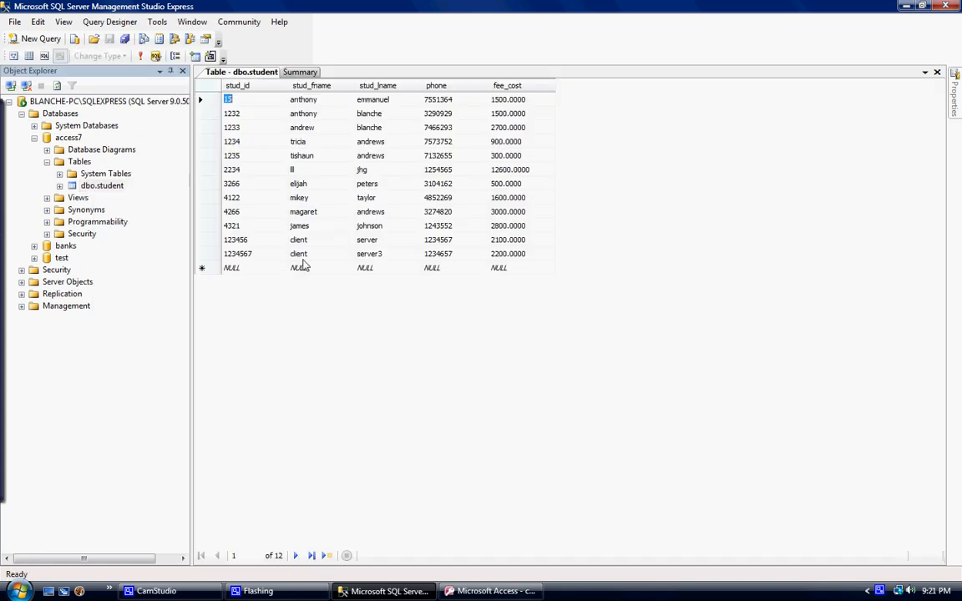
{"action": "left_click", "coordinate": [369, 255]}
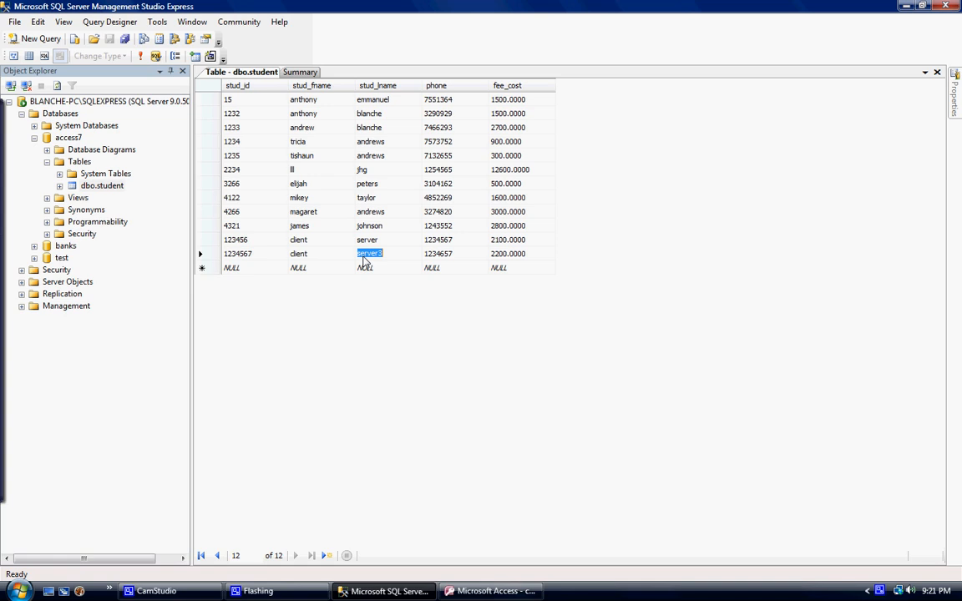
{"action": "left_click", "coordinate": [305, 257]}
{"action": "left_click", "coordinate": [241, 258]}
{"action": "left_click", "coordinate": [451, 258]}
{"action": "left_click", "coordinate": [514, 260]}
{"action": "left_click", "coordinate": [186, 593]}
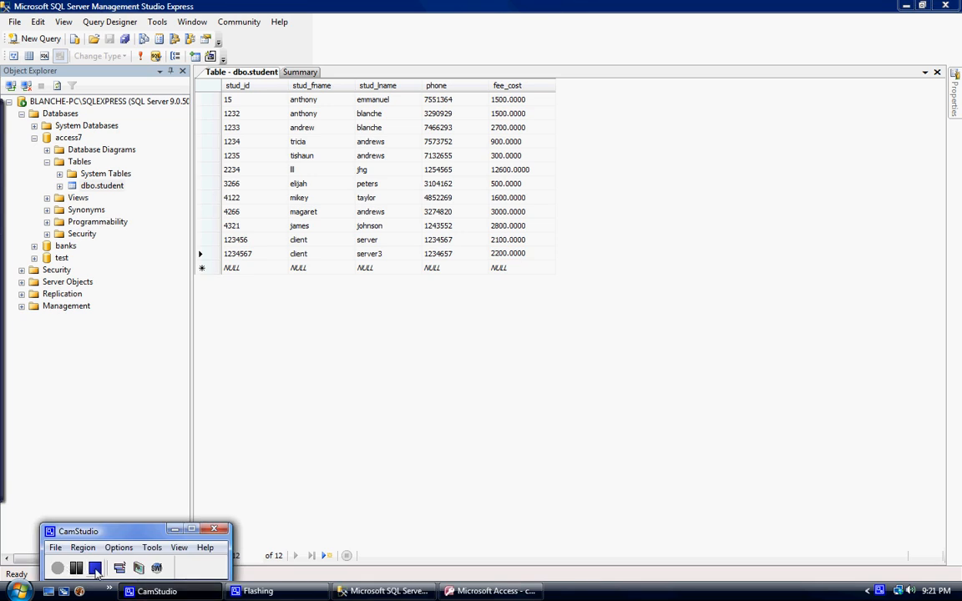